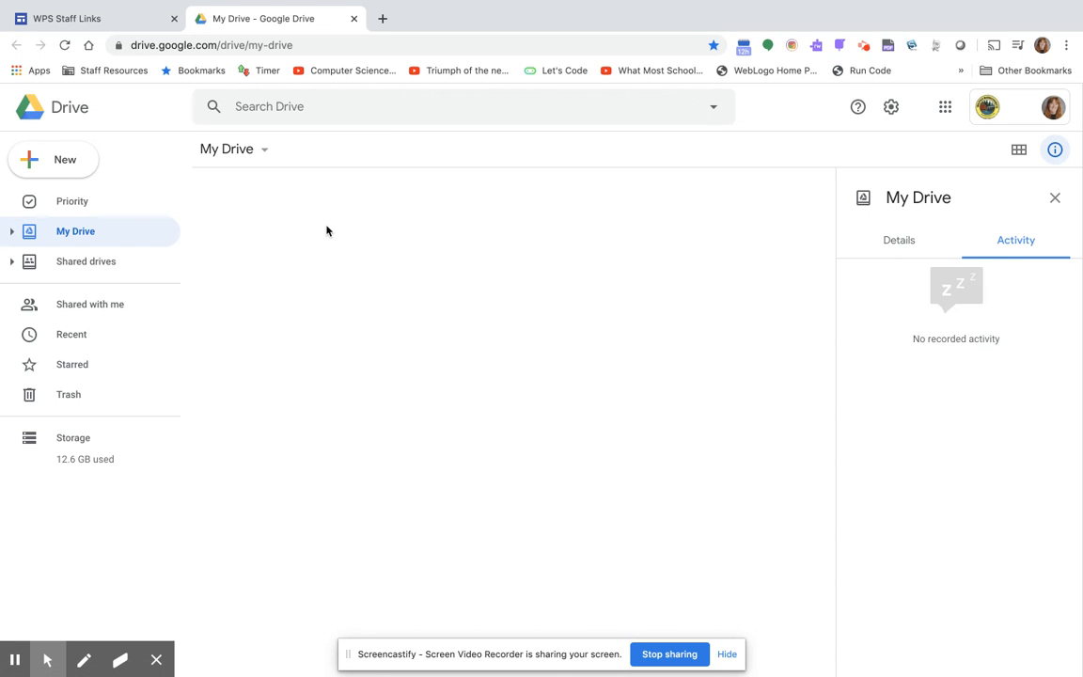
# - Create a new blank Google Sheets spreadsheet from My Drive
pyautogui.click(139, 21)
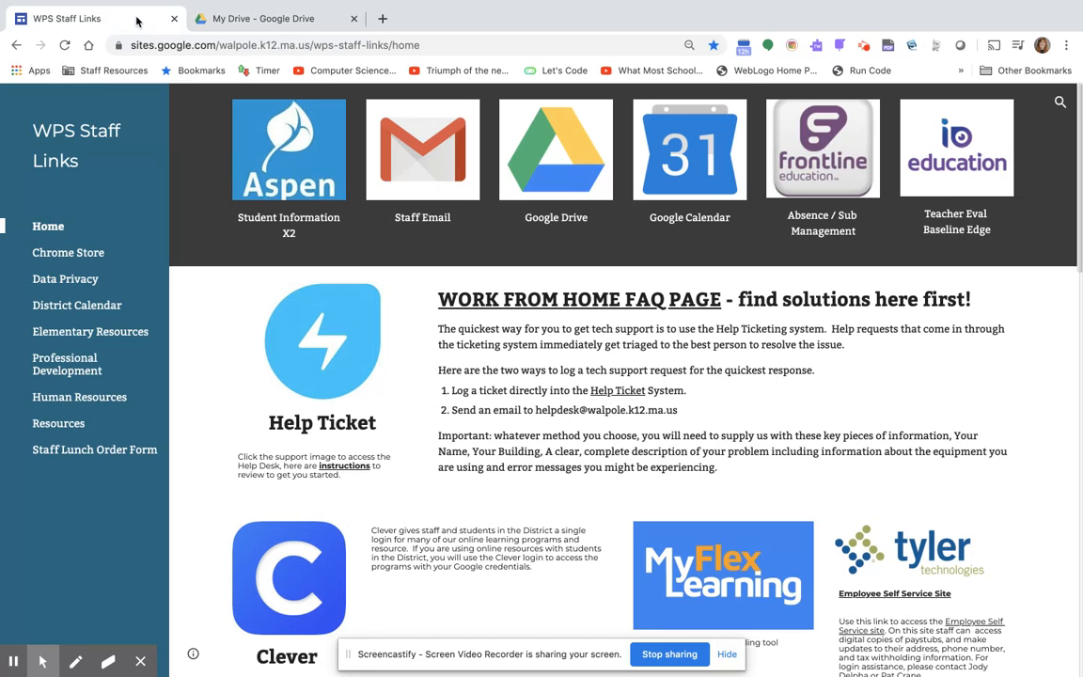
pyautogui.click(251, 18)
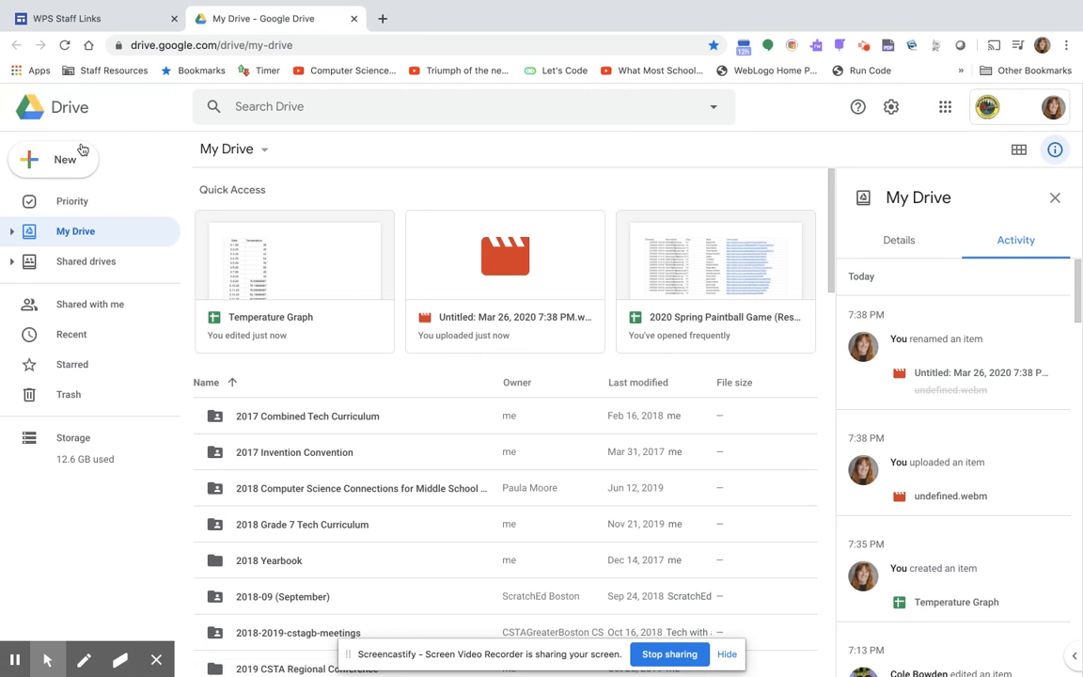
pyautogui.click(77, 164)
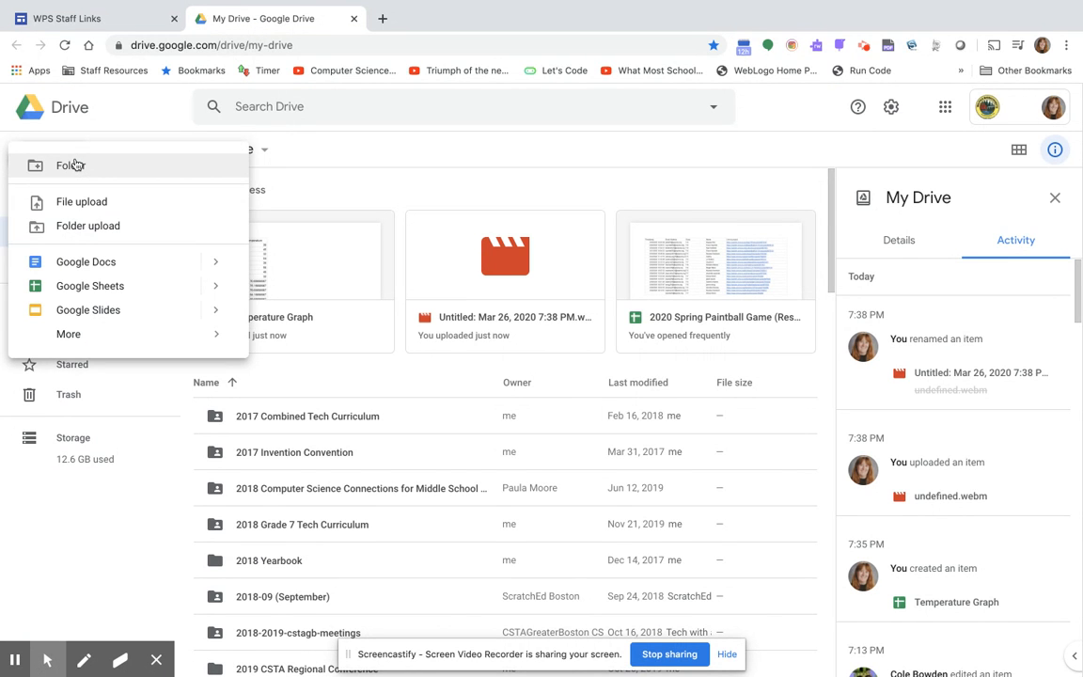
pyautogui.click(95, 286)
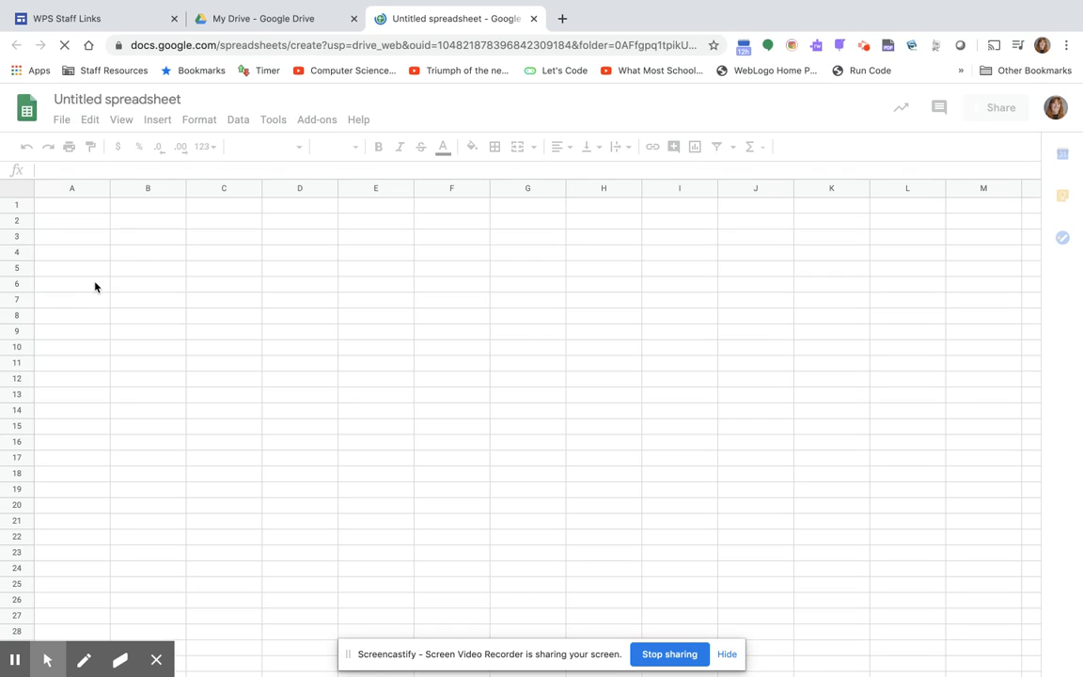
# - Rename the untitled spreadsheet as Temperature Graph
pyautogui.click(162, 97)
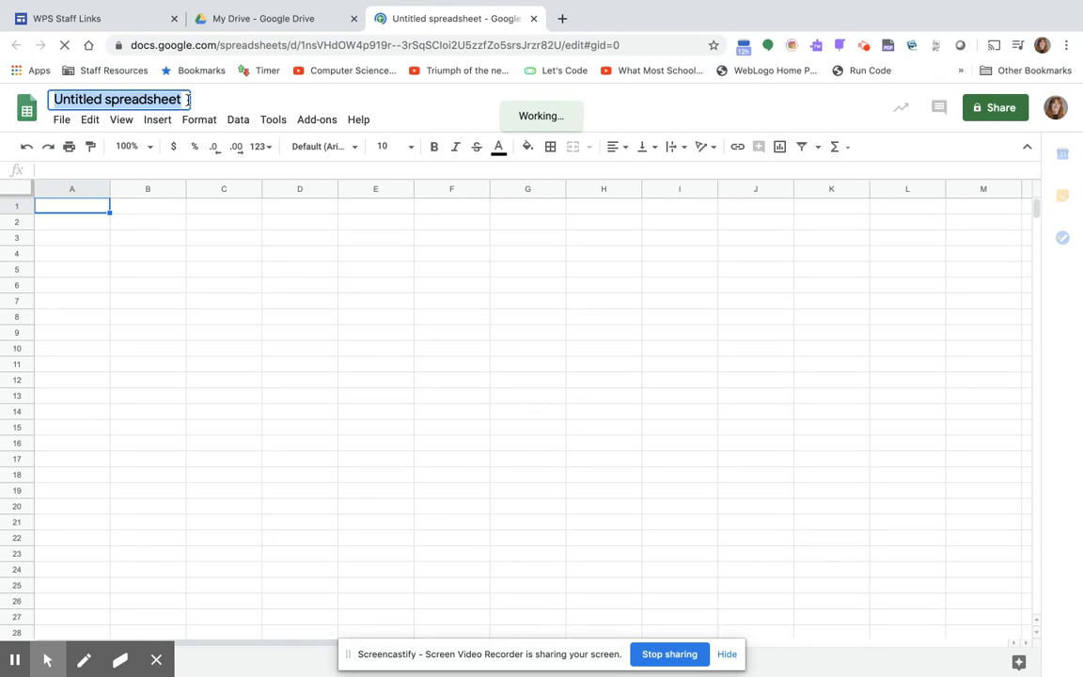
pyautogui.write('Wel')
pyautogui.press('BackSpace')
pyautogui.press('BackSpace')
pyautogui.press('BackSpace')
pyautogui.write('Temper')
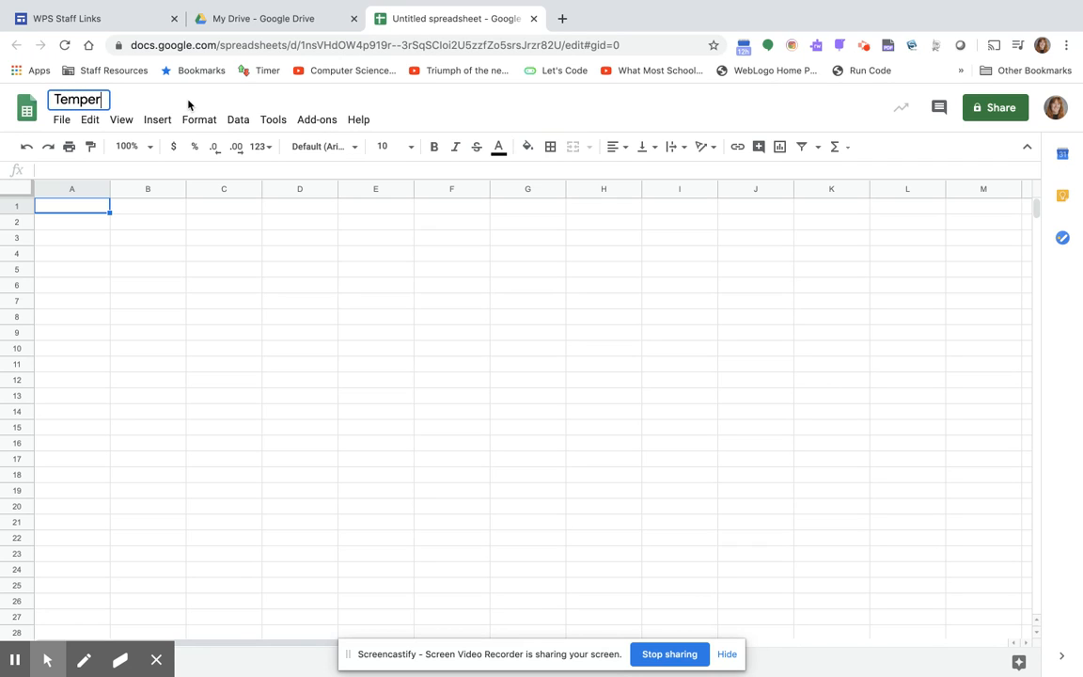
pyautogui.write('ature Grap')
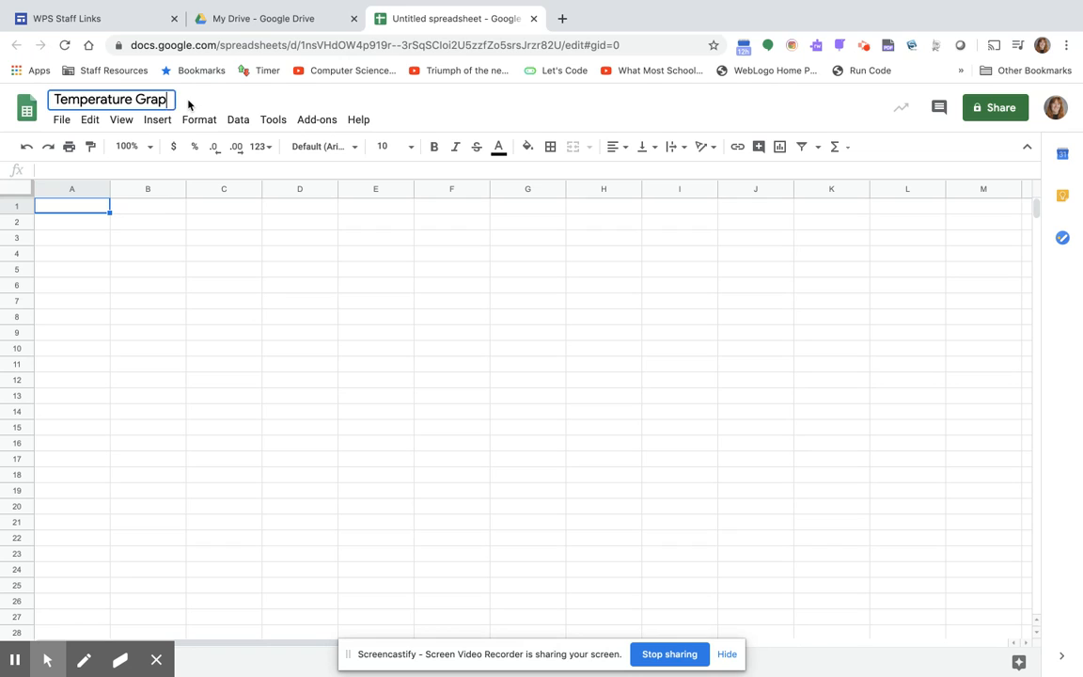
pyautogui.write('h')
pyautogui.click(76, 213)
pyautogui.write('DAte')
pyautogui.press('BackSpace')
pyautogui.press('BackSpace')
pyautogui.press('BackSpace')
pyautogui.press('BackSpace')
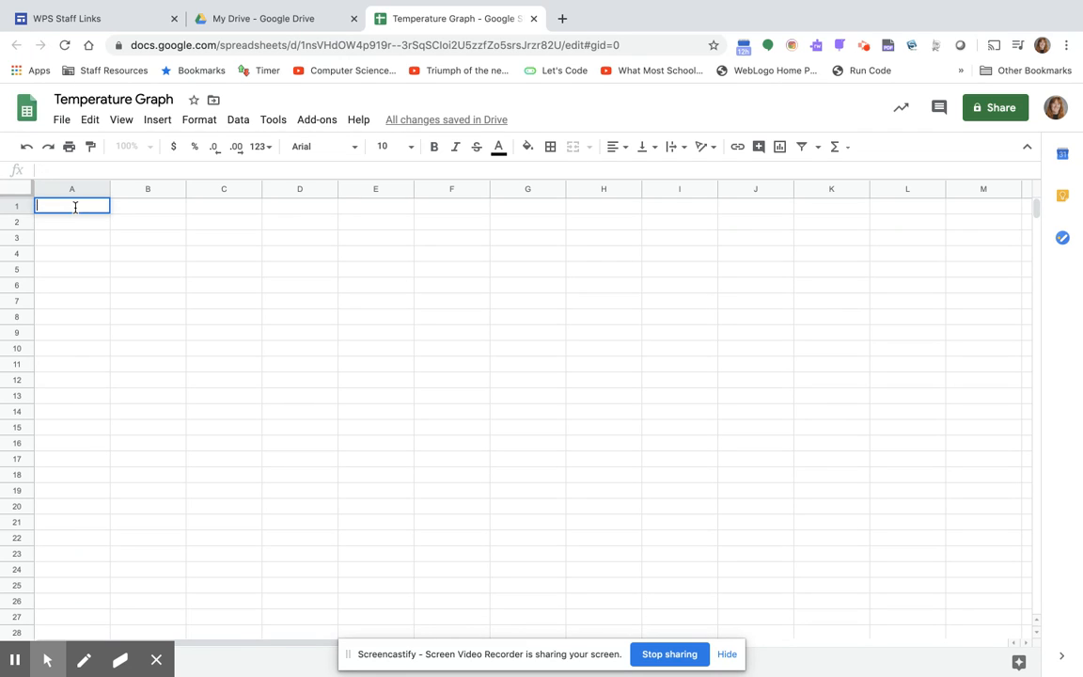
pyautogui.press('Down')
pyautogui.press('Down')
pyautogui.press('Down')
# - Enter the heading Date in cell A1 and the first date, 3-1-20, in cell A2
pyautogui.click(64, 210)
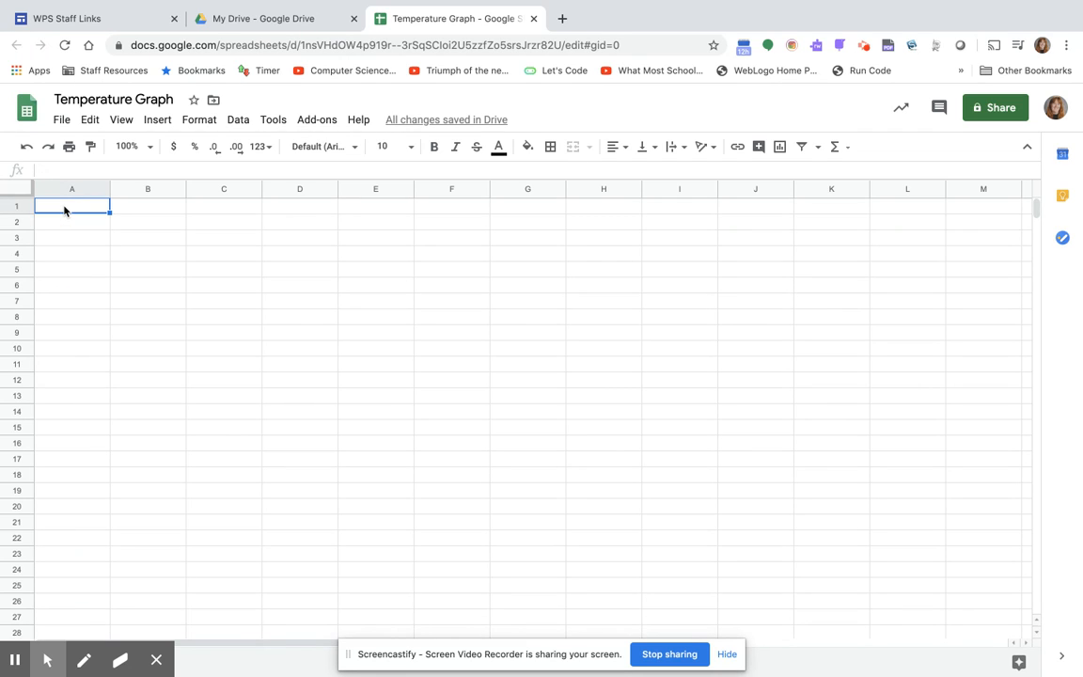
pyautogui.write('Date')
pyautogui.click(82, 241)
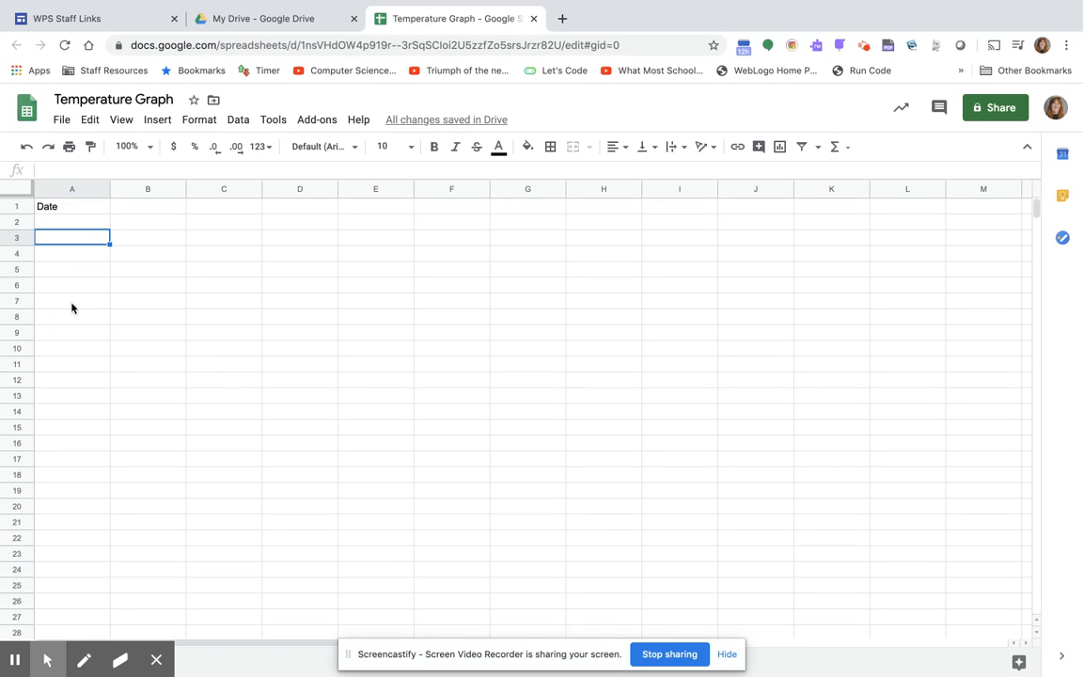
pyautogui.click(64, 208)
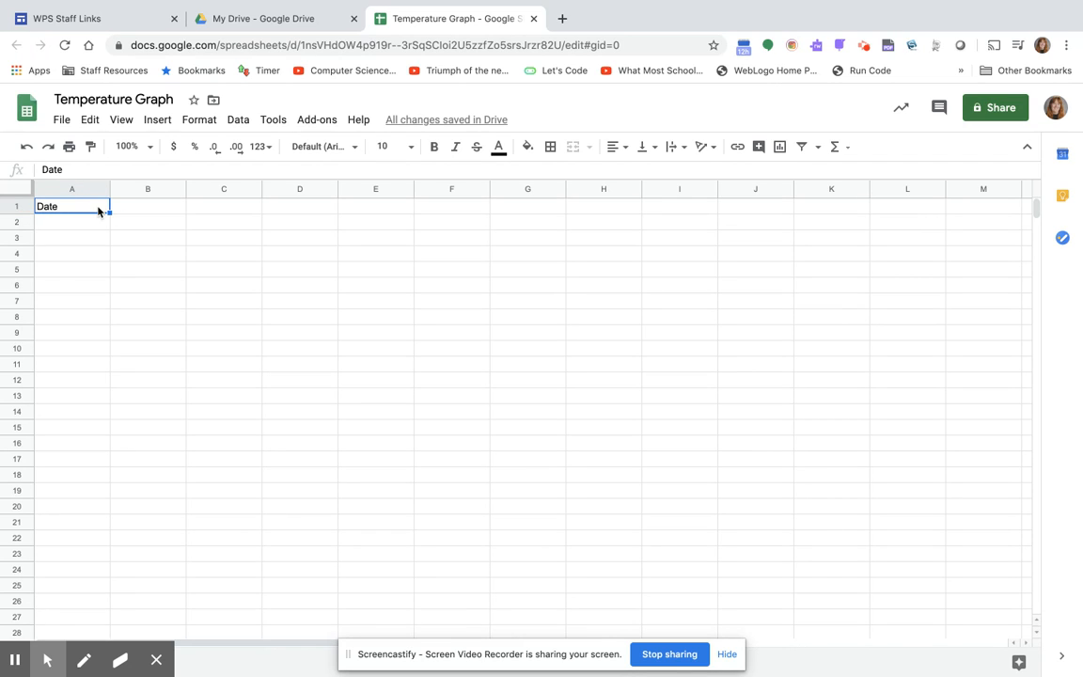
pyautogui.click(89, 224)
pyautogui.write('3-1-20')
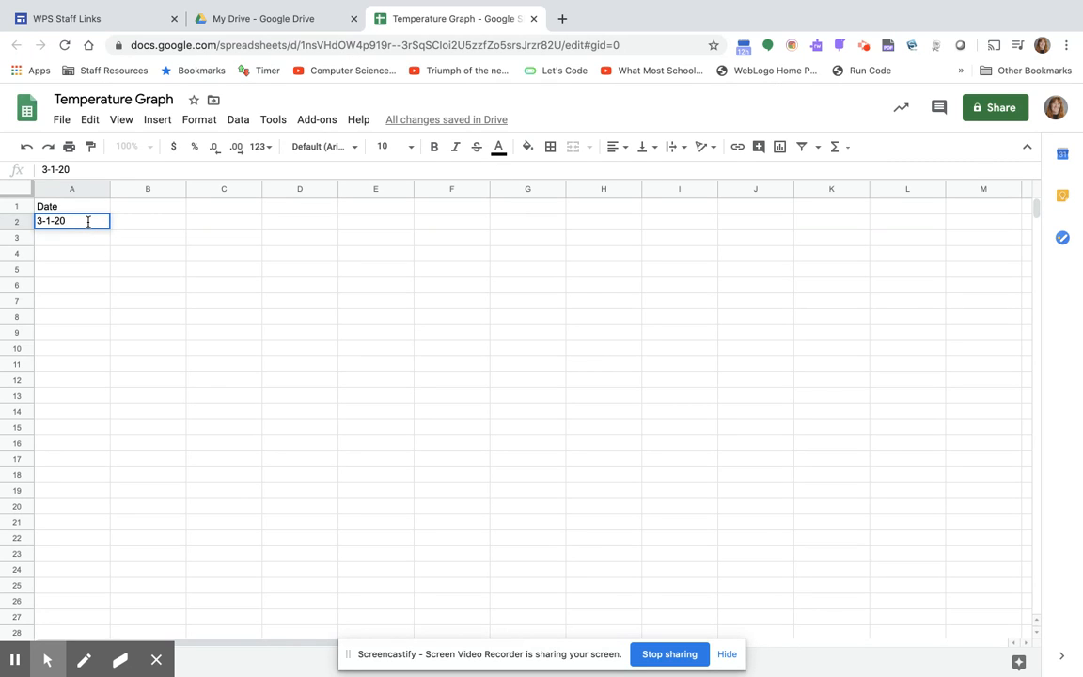
pyautogui.press('Return')
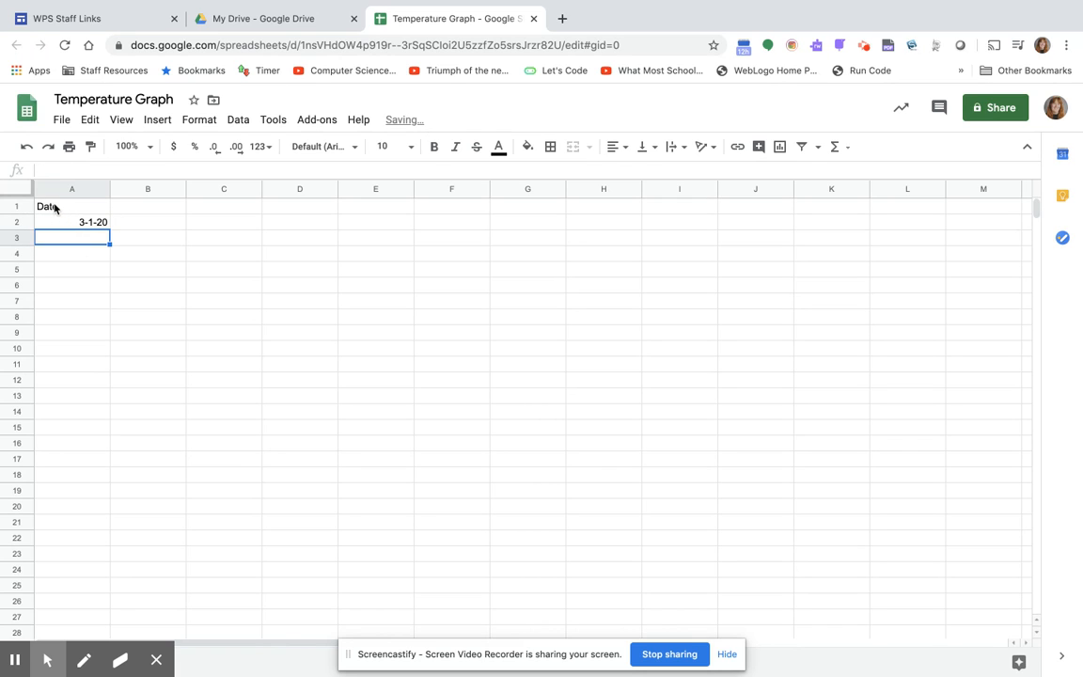
# - Center the contents of the whole Date column horizontally
pyautogui.click(54, 208)
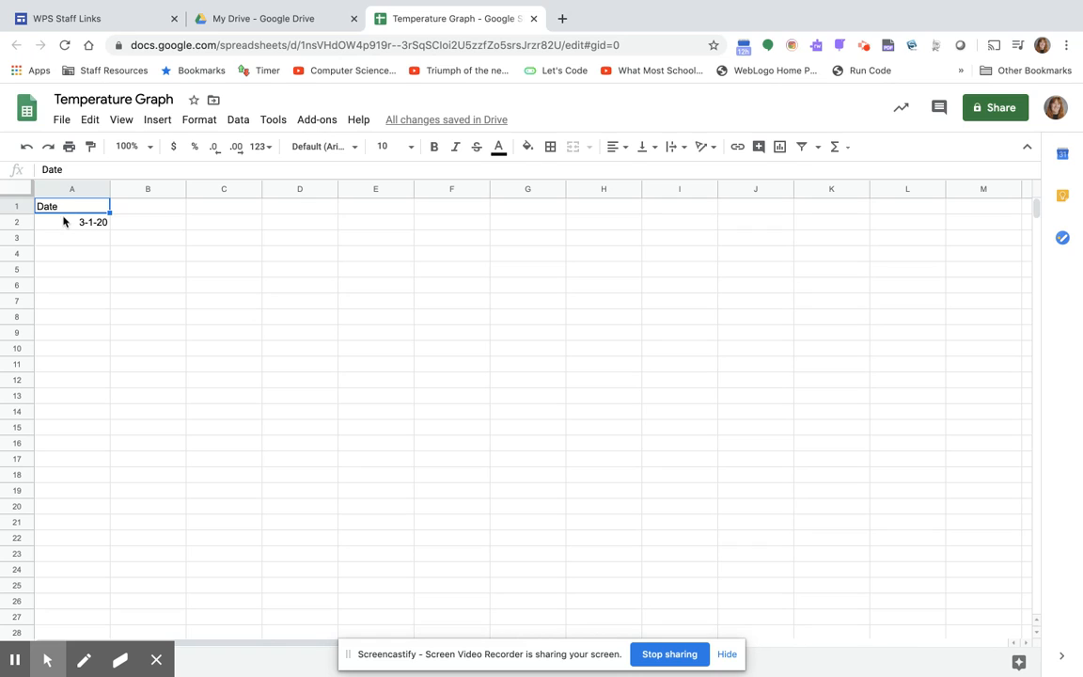
pyautogui.click(64, 224)
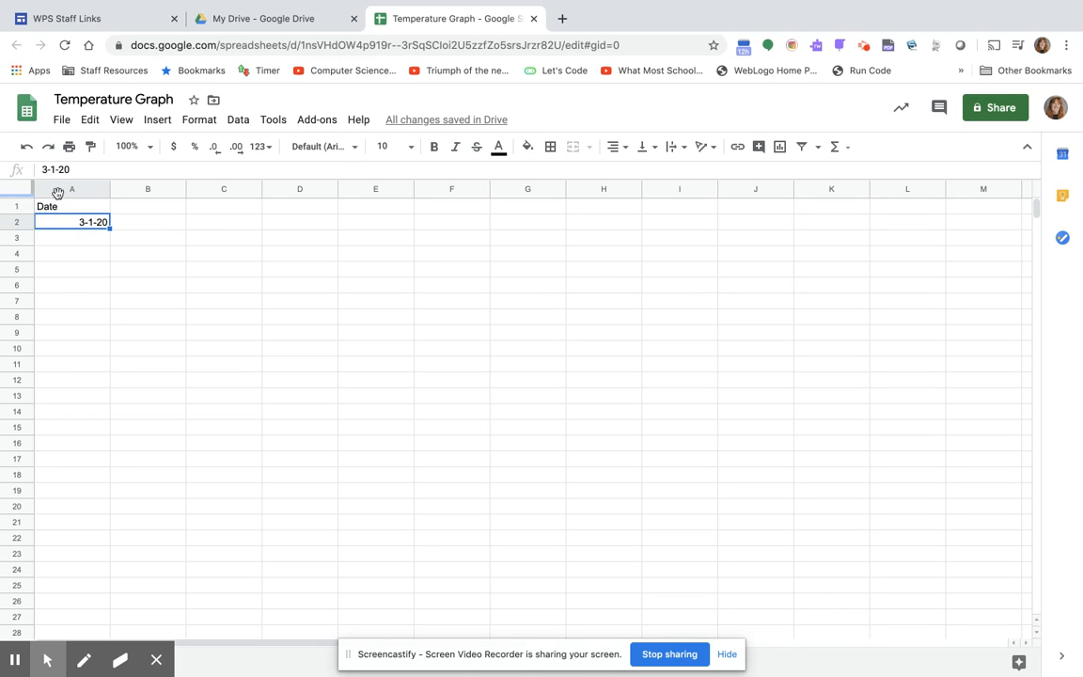
pyautogui.click(57, 192)
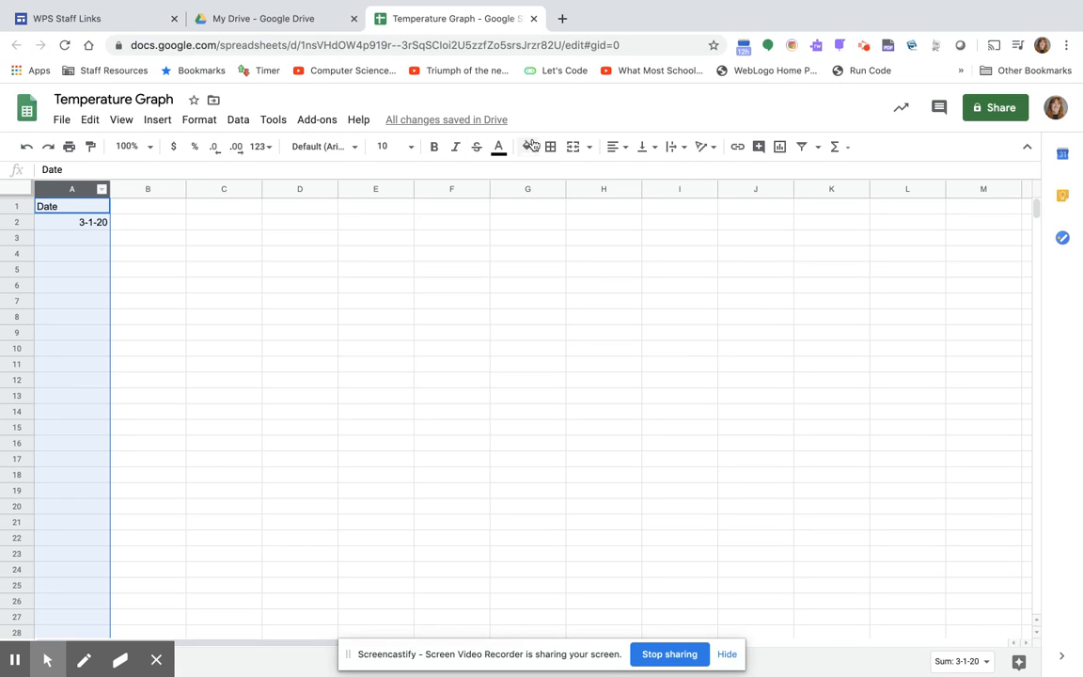
pyautogui.click(625, 151)
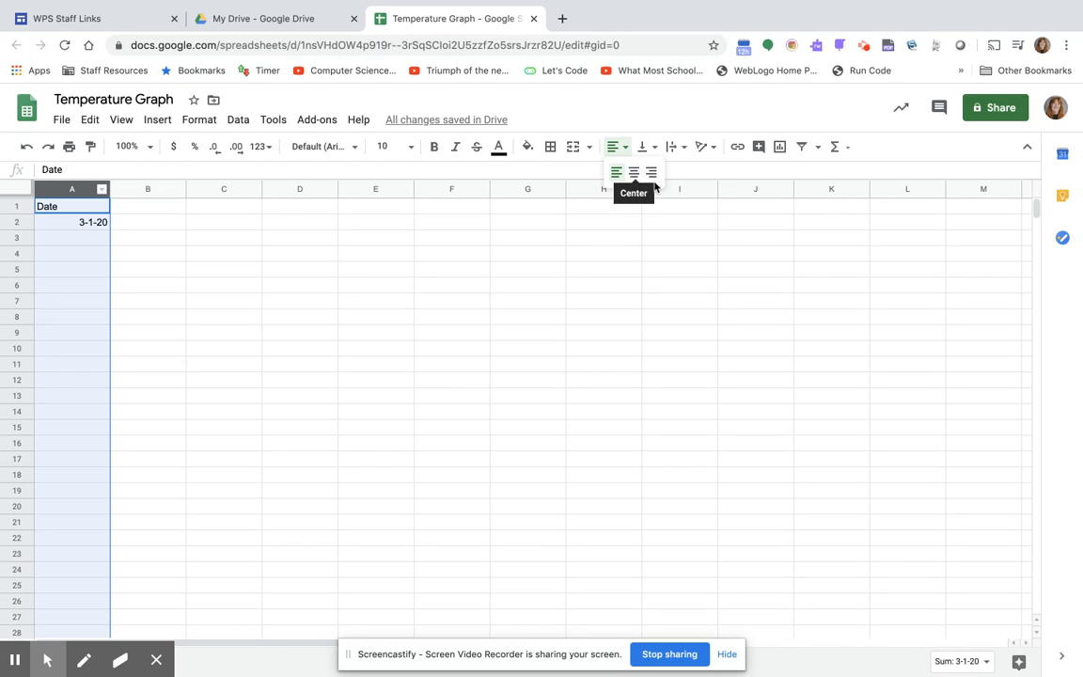
pyautogui.click(633, 172)
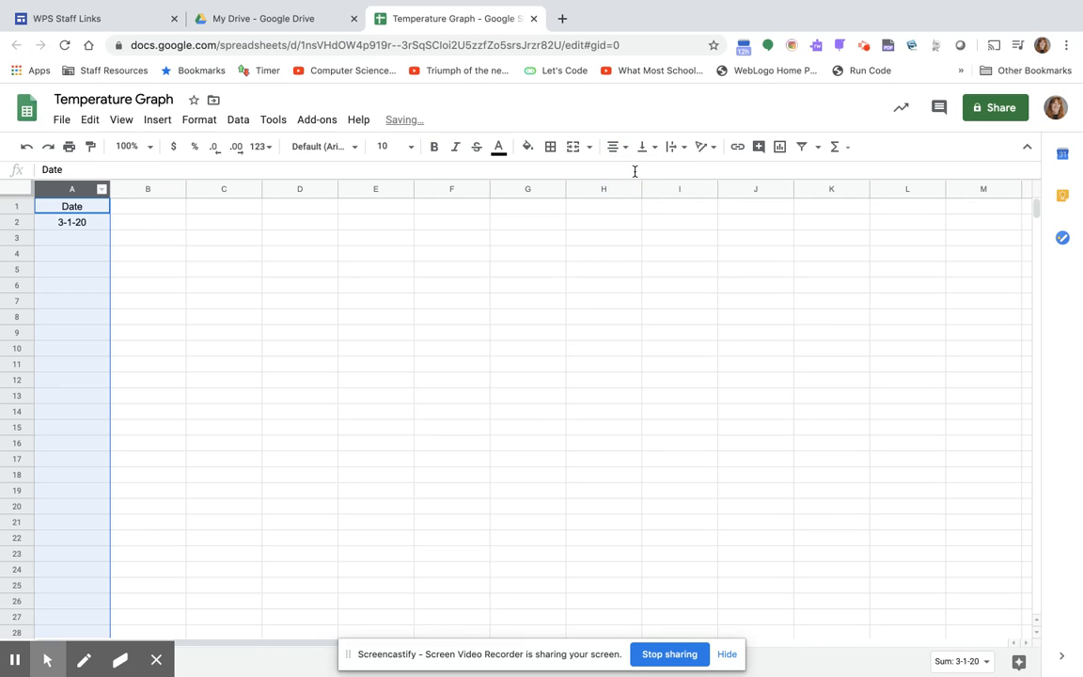
# - Fill the date series from cell A2 down to A10, ending at 3-9-20
pyautogui.click(80, 222)
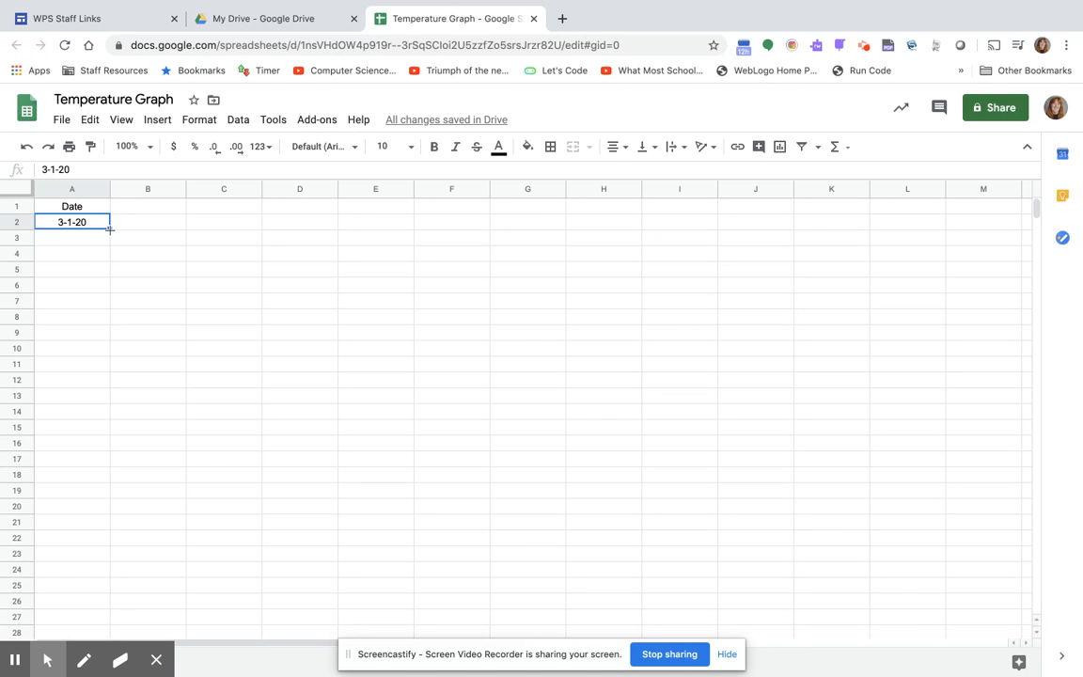
pyautogui.click(109, 230)
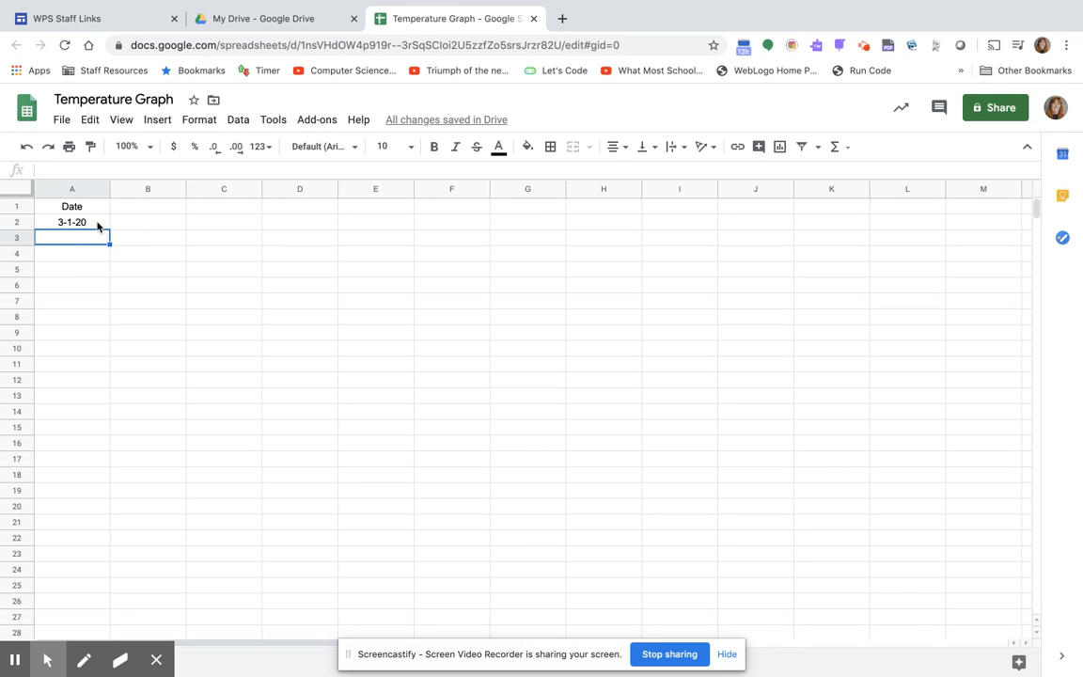
pyautogui.click(101, 222)
pyautogui.moveTo(109, 228); pyautogui.dragTo(96, 351)
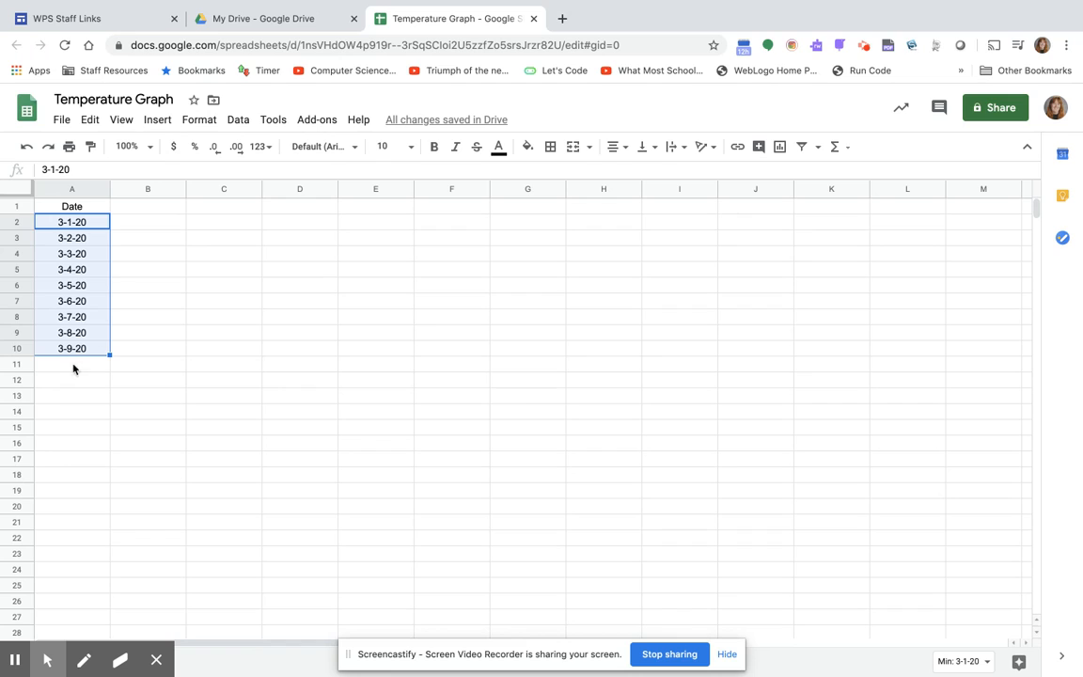
# - Enter the heading Temperature in cell B1
pyautogui.click(134, 208)
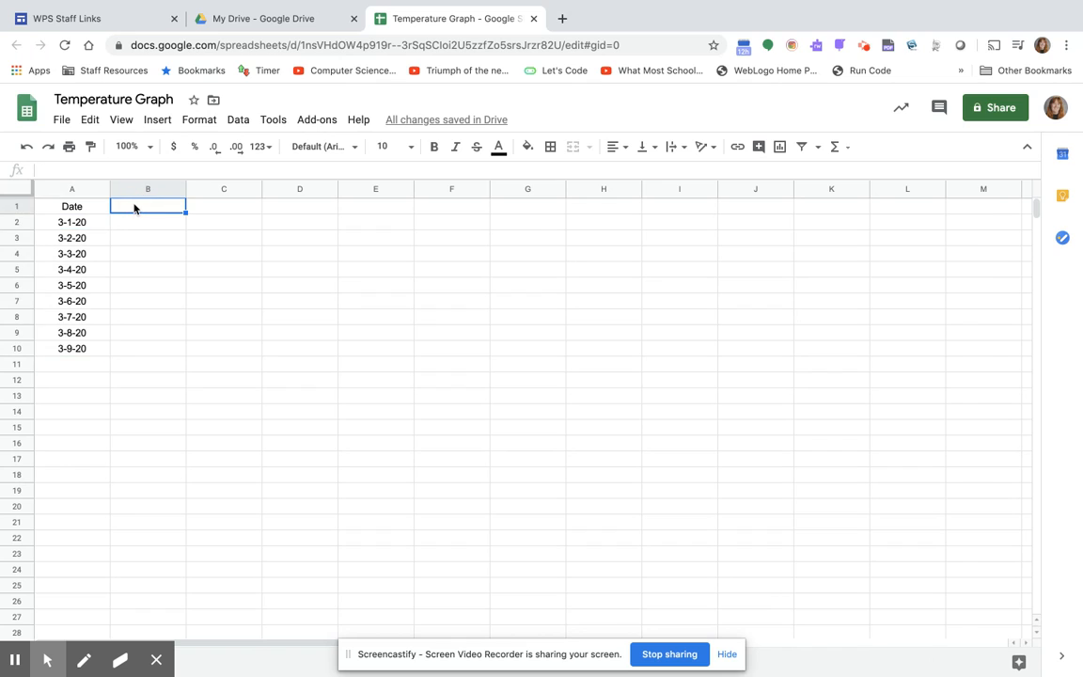
pyautogui.write('Temperature')
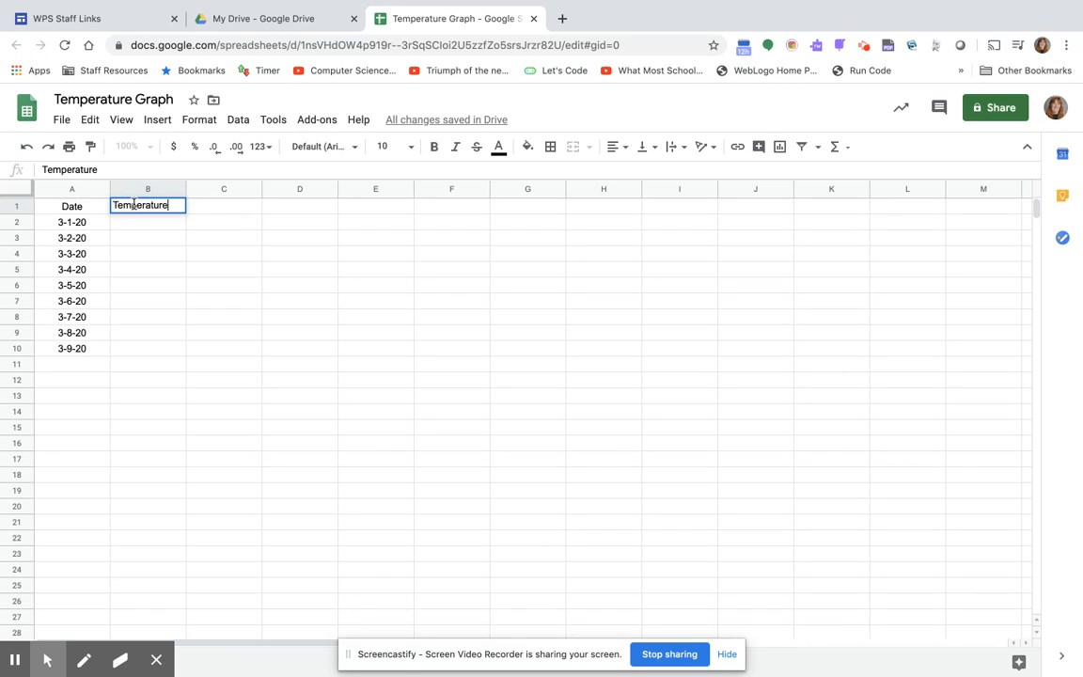
pyautogui.press('Return')
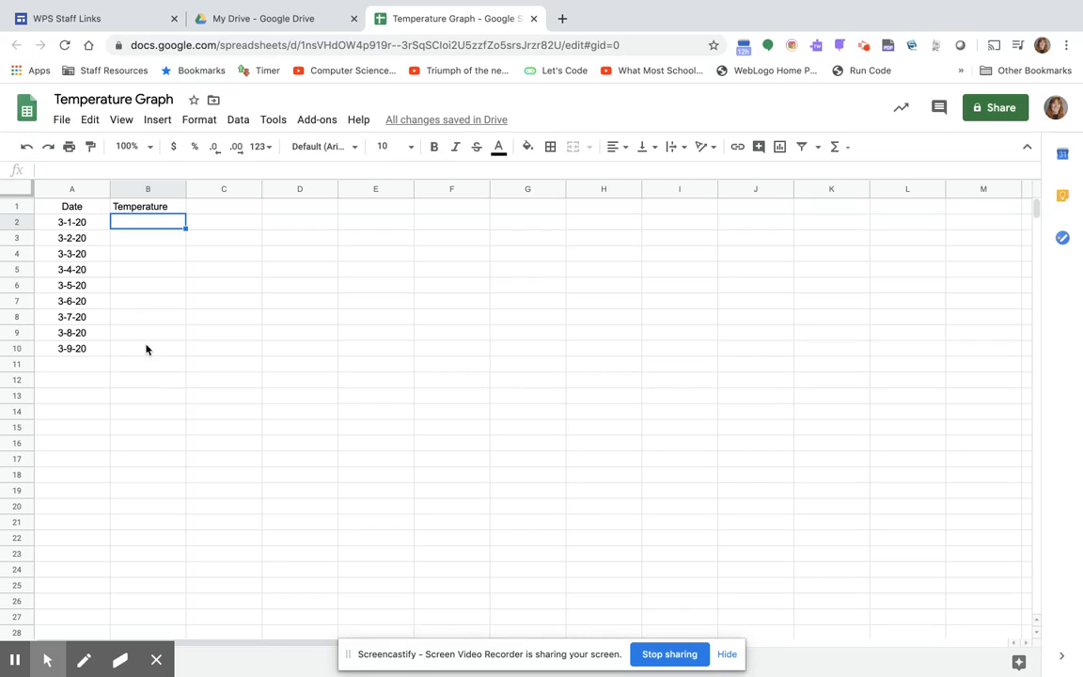
# - Enter the temperatures 32, 45, 54, 34, 65, 32, 28, 22 and 44 in cells B2 through B10
pyautogui.write('32')
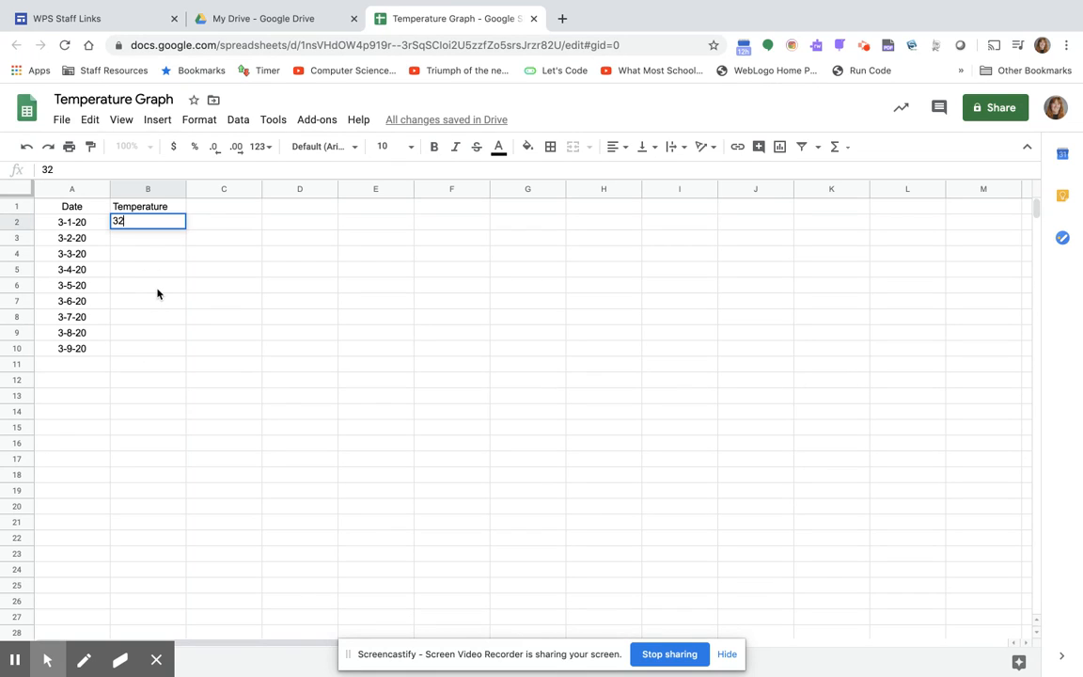
pyautogui.press('Return')
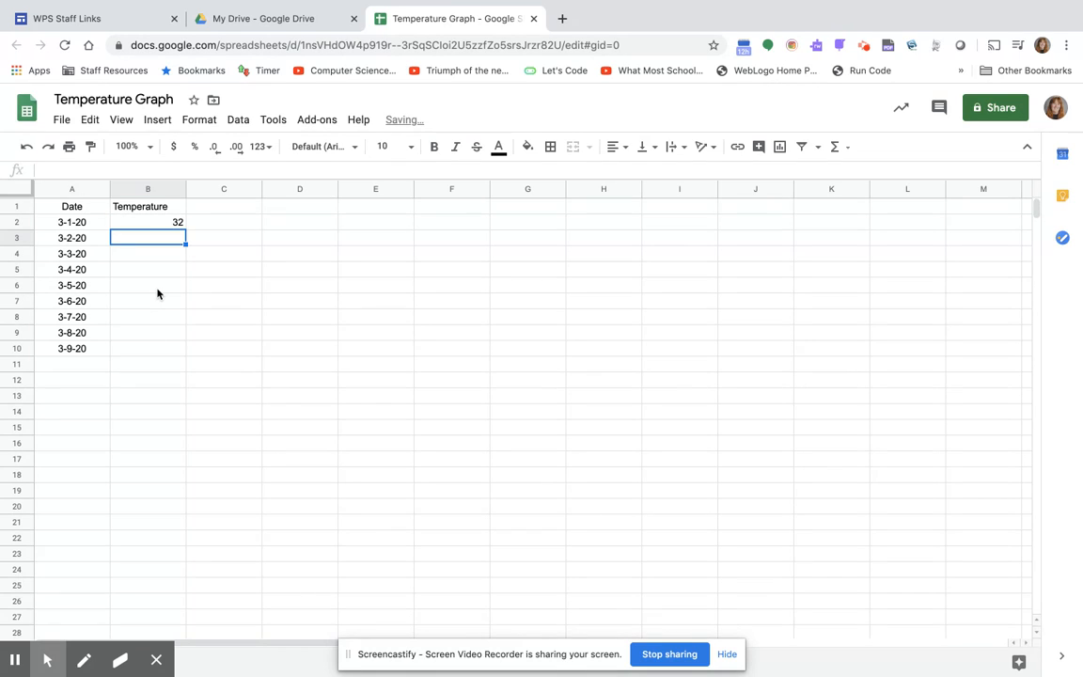
pyautogui.write('45')
pyautogui.press('Return')
pyautogui.write('54')
pyautogui.press('Return')
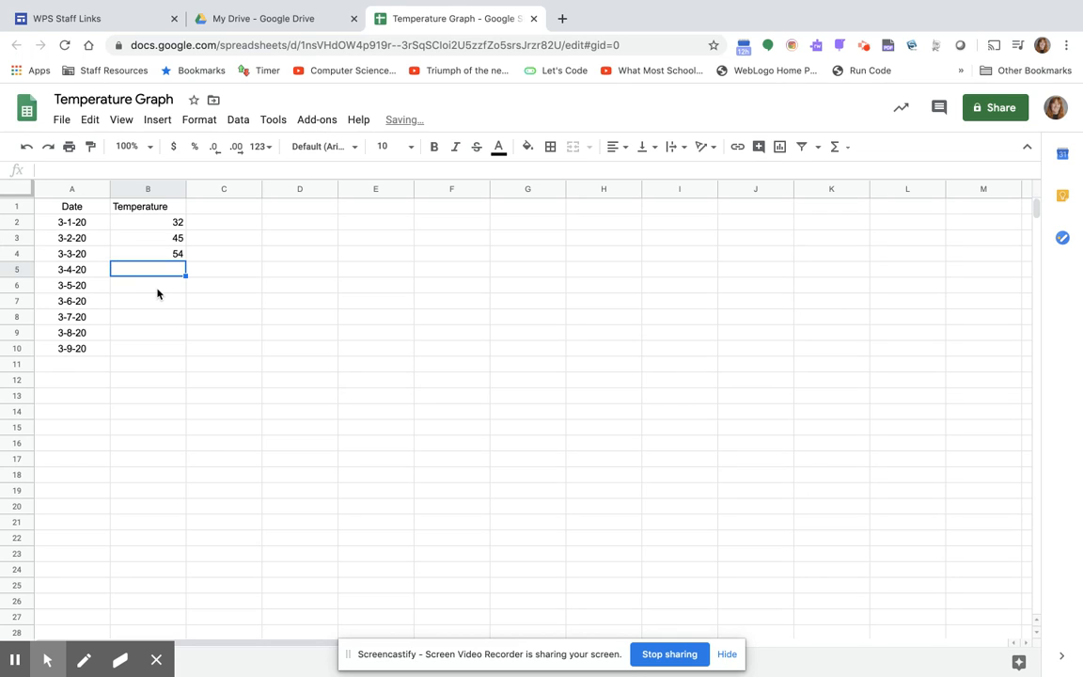
pyautogui.write('34')
pyautogui.press('Return')
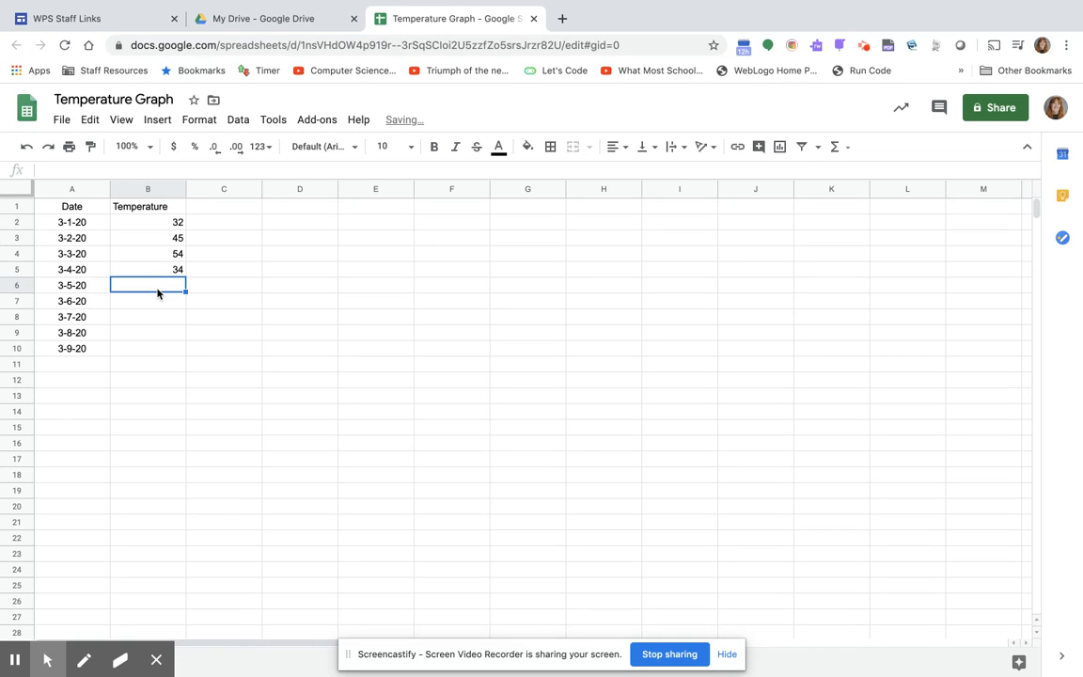
pyautogui.write('65')
pyautogui.press('Return')
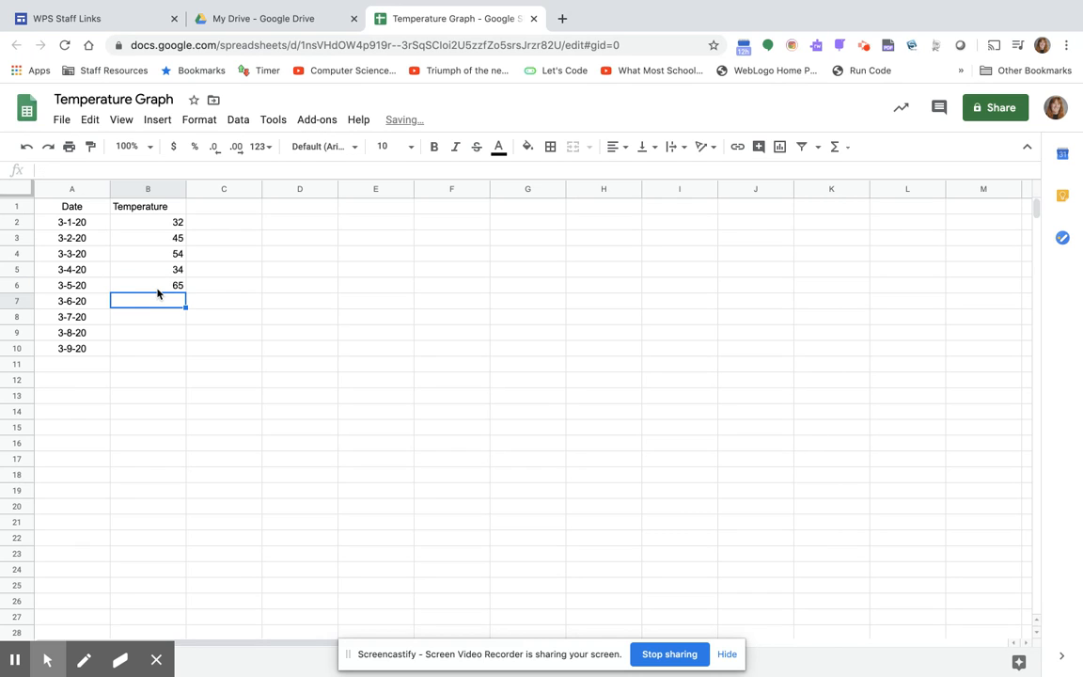
pyautogui.write('32')
pyautogui.press('Return')
pyautogui.write('28')
pyautogui.press('Return')
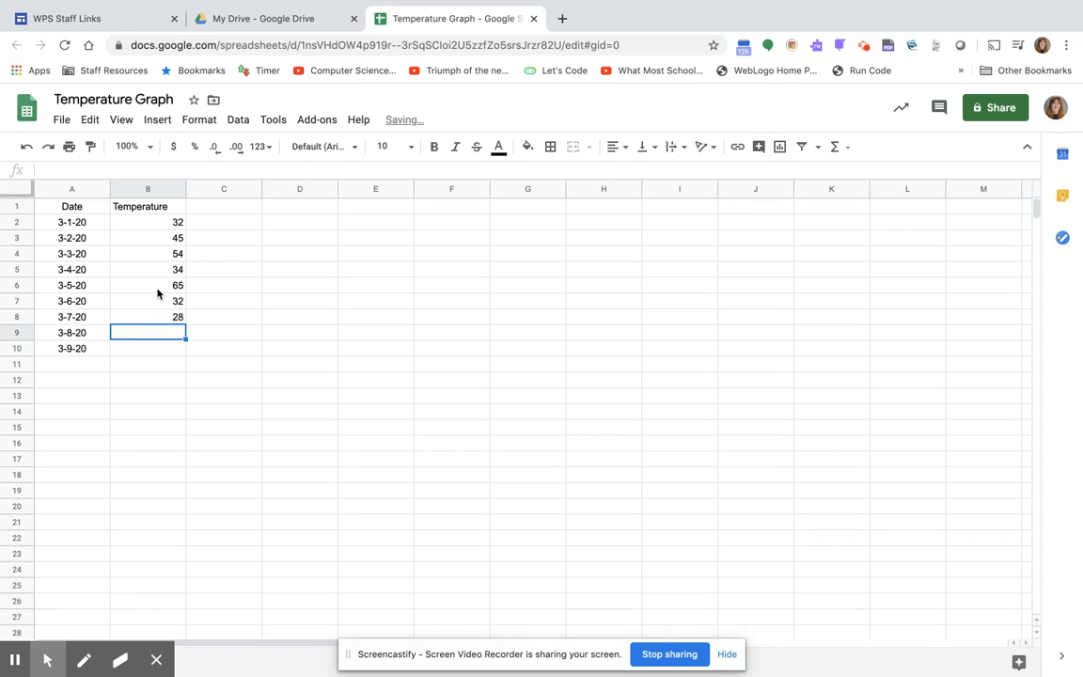
pyautogui.write('22')
pyautogui.press('Return')
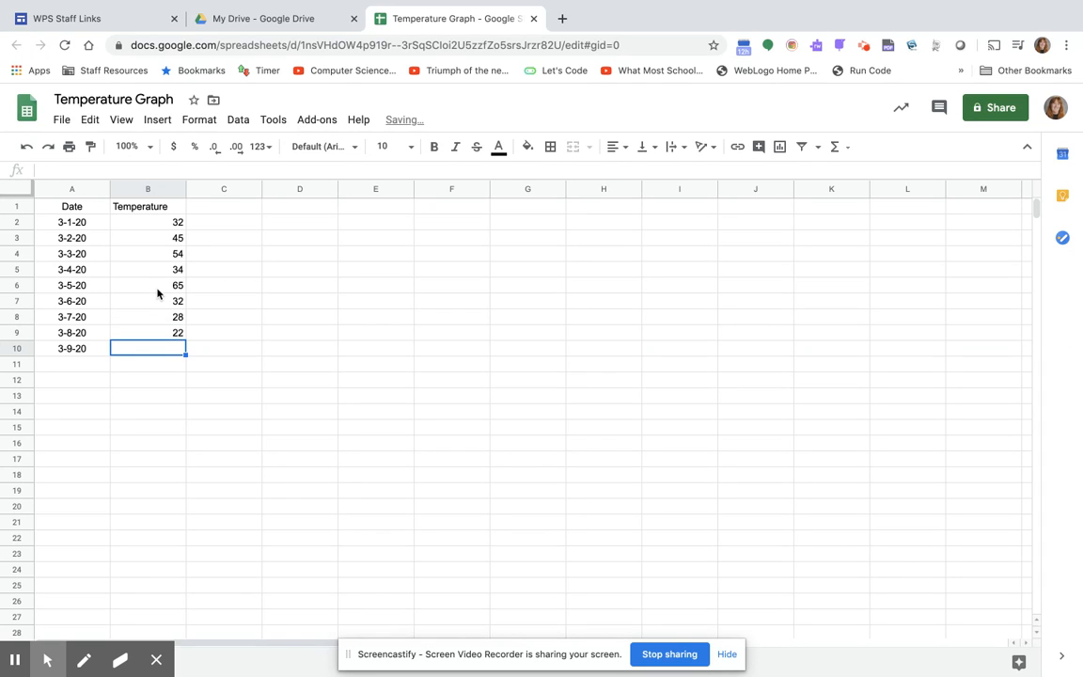
pyautogui.write('44')
pyautogui.press('Return')
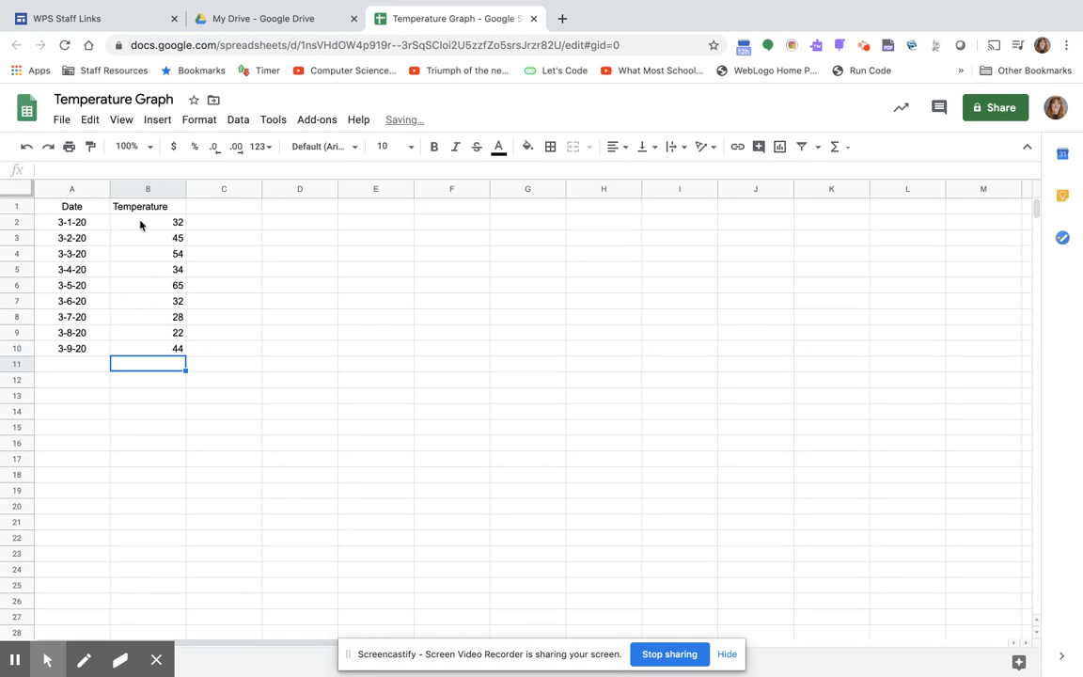
# - Center the contents of the whole Temperature column horizontally
pyautogui.click(148, 189)
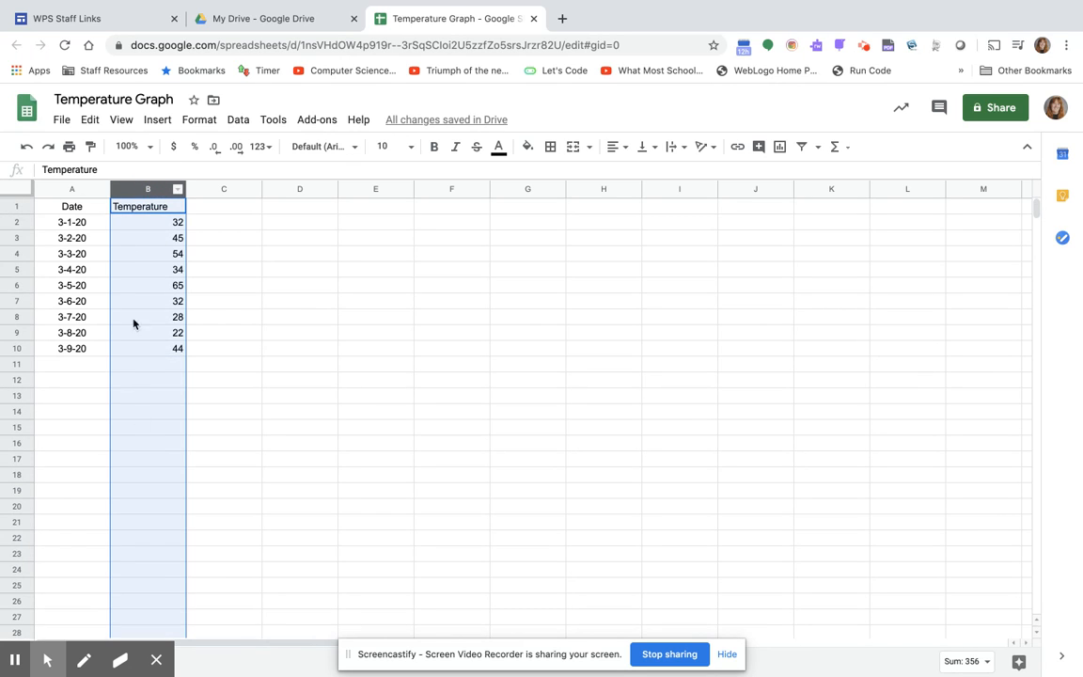
pyautogui.click(625, 153)
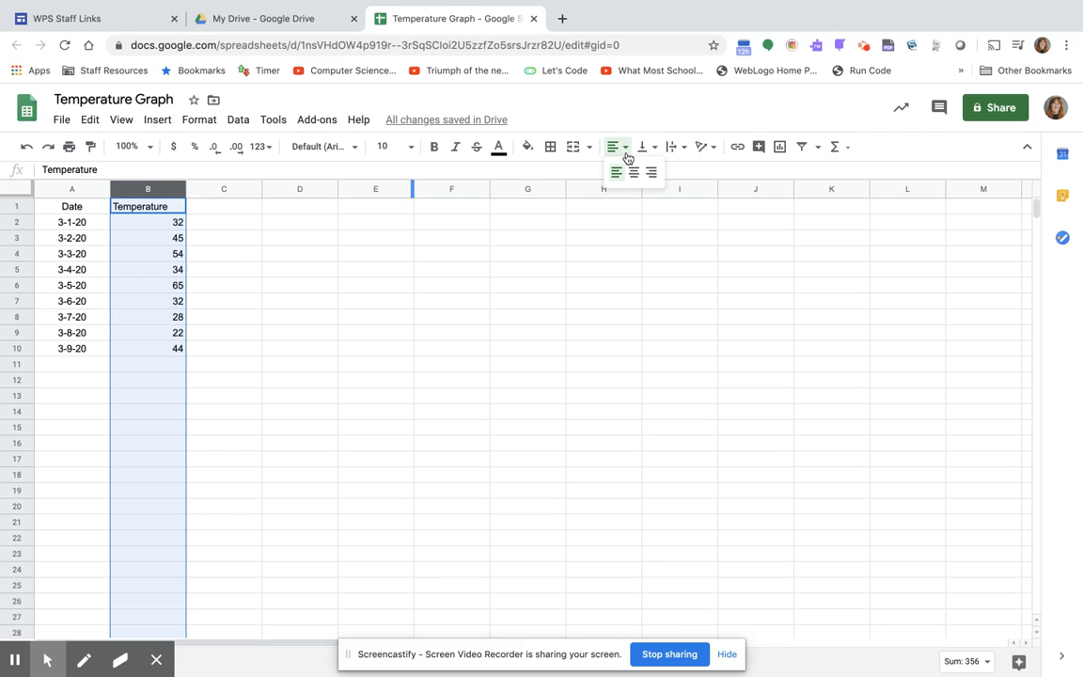
pyautogui.click(633, 172)
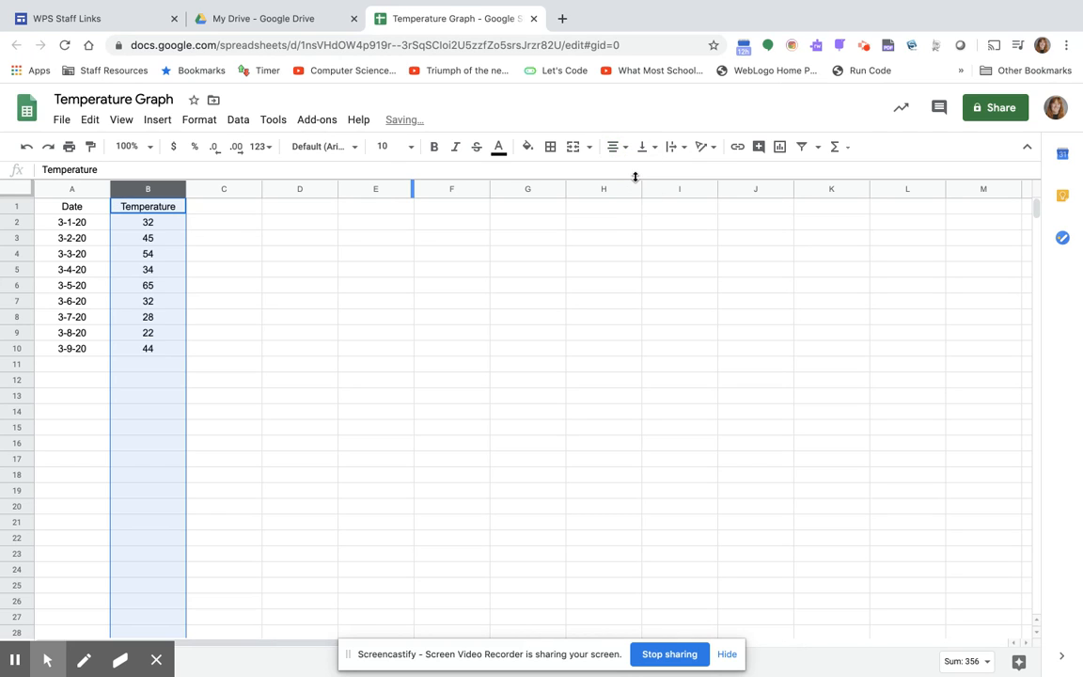
# - Insert a chart from the data range A1:B10 and move it clear of the Temperature column
pyautogui.click(229, 338)
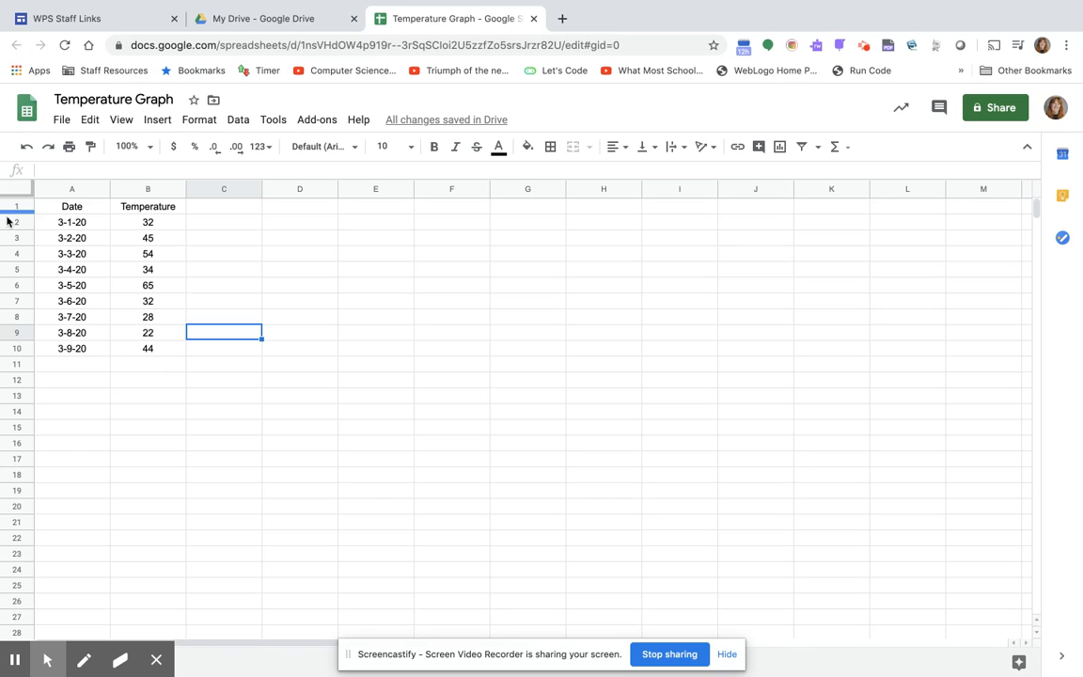
pyautogui.click(59, 213)
pyautogui.moveTo(58, 214); pyautogui.dragTo(147, 348)
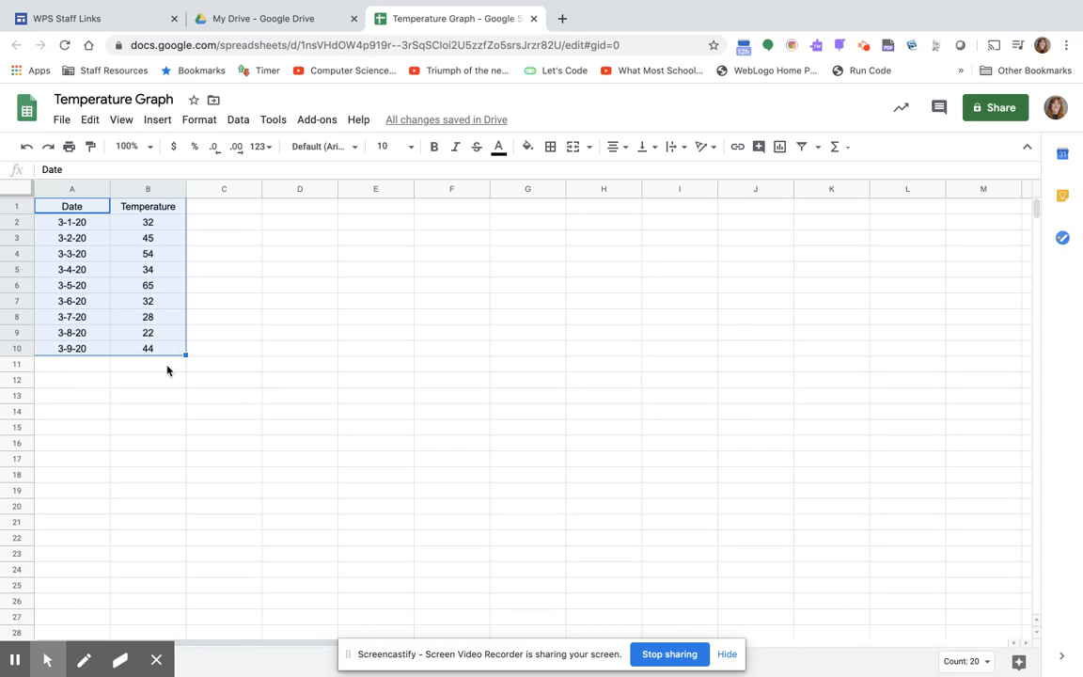
pyautogui.click(157, 121)
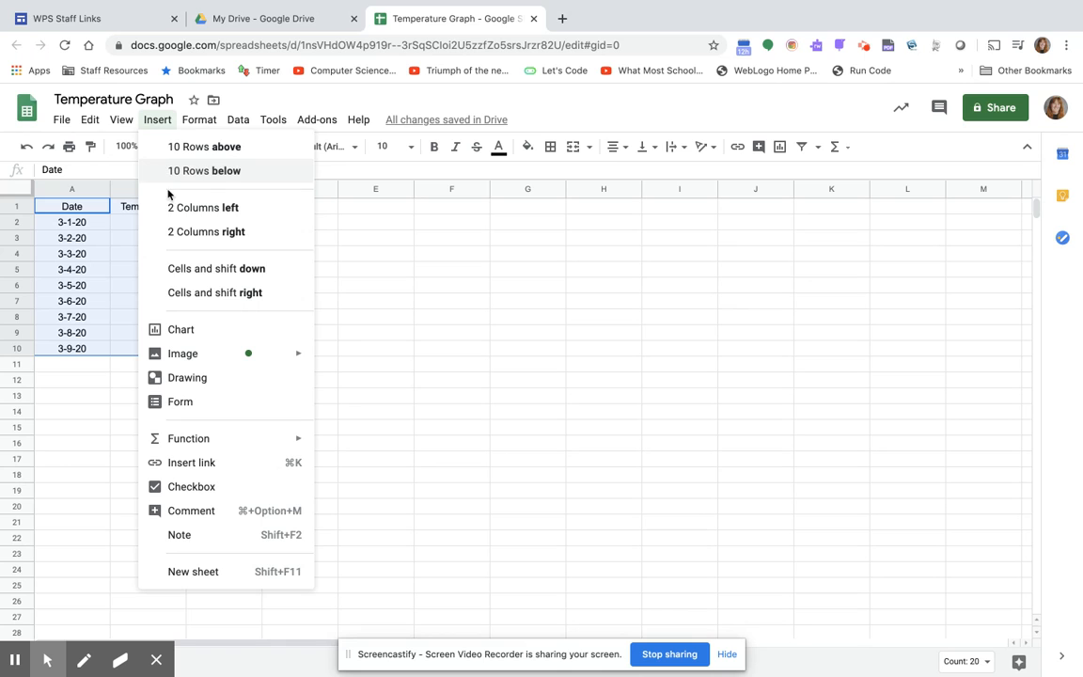
pyautogui.click(188, 331)
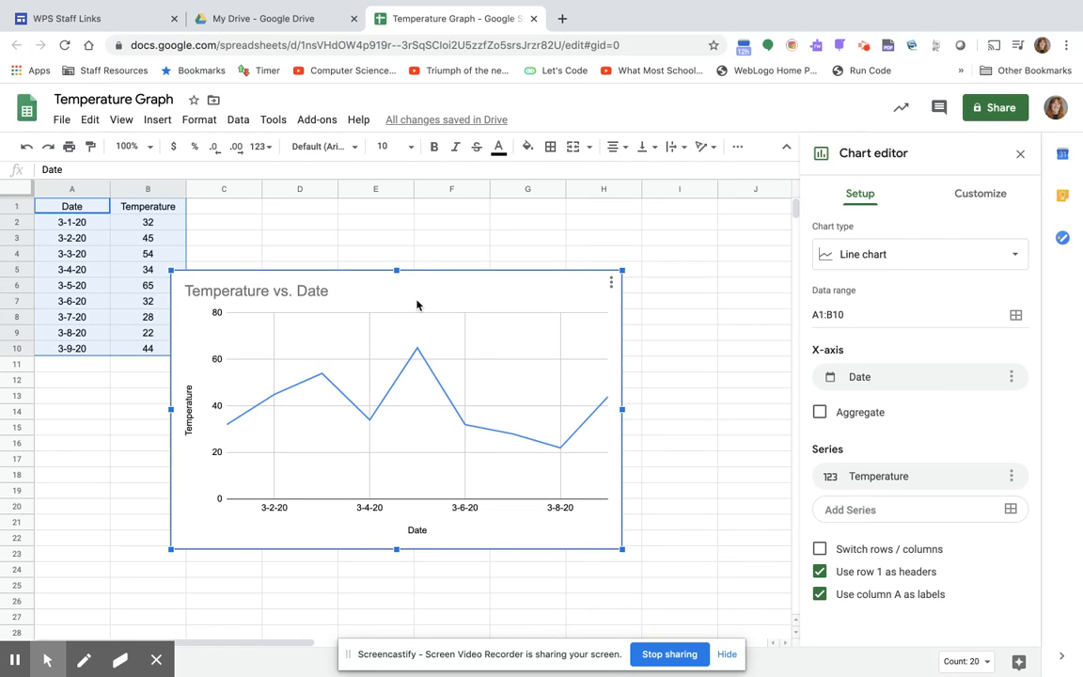
pyautogui.moveTo(446, 275); pyautogui.dragTo(476, 270)
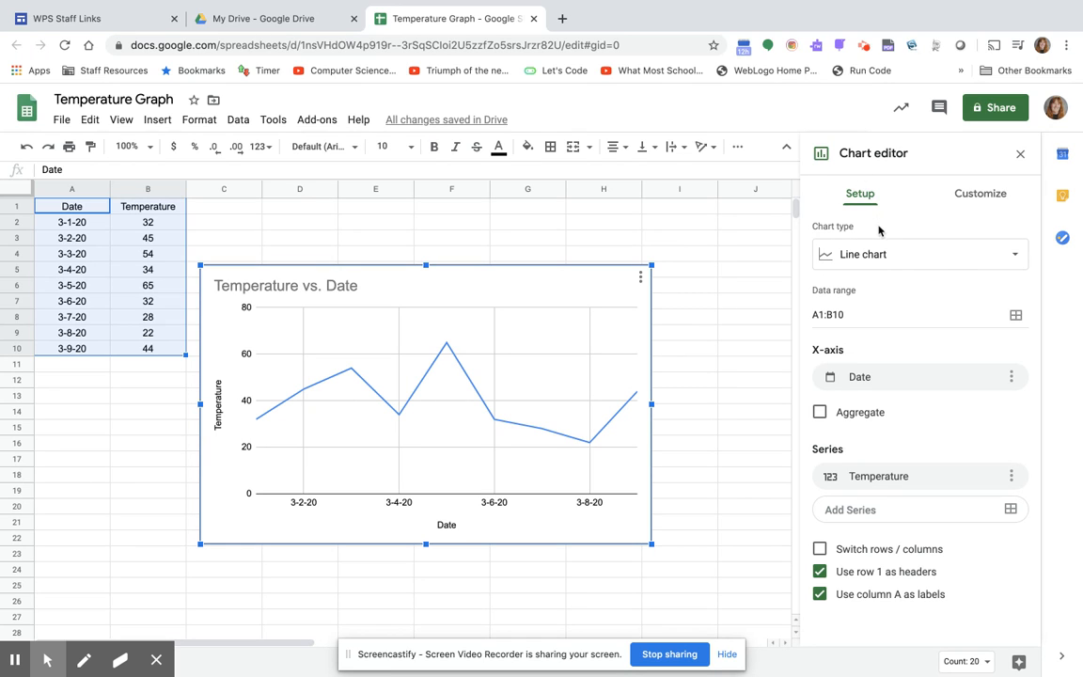
# - Change the chart type to the suggested Combo chart with vertical bars and close the chart editor
pyautogui.click(883, 258)
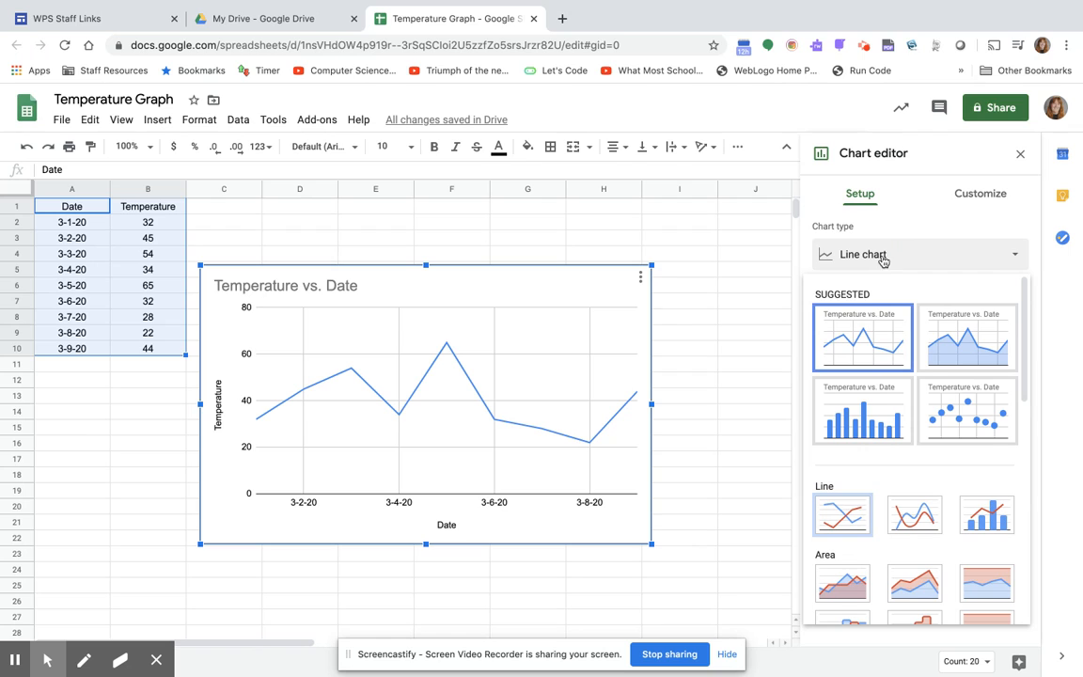
pyautogui.click(858, 420)
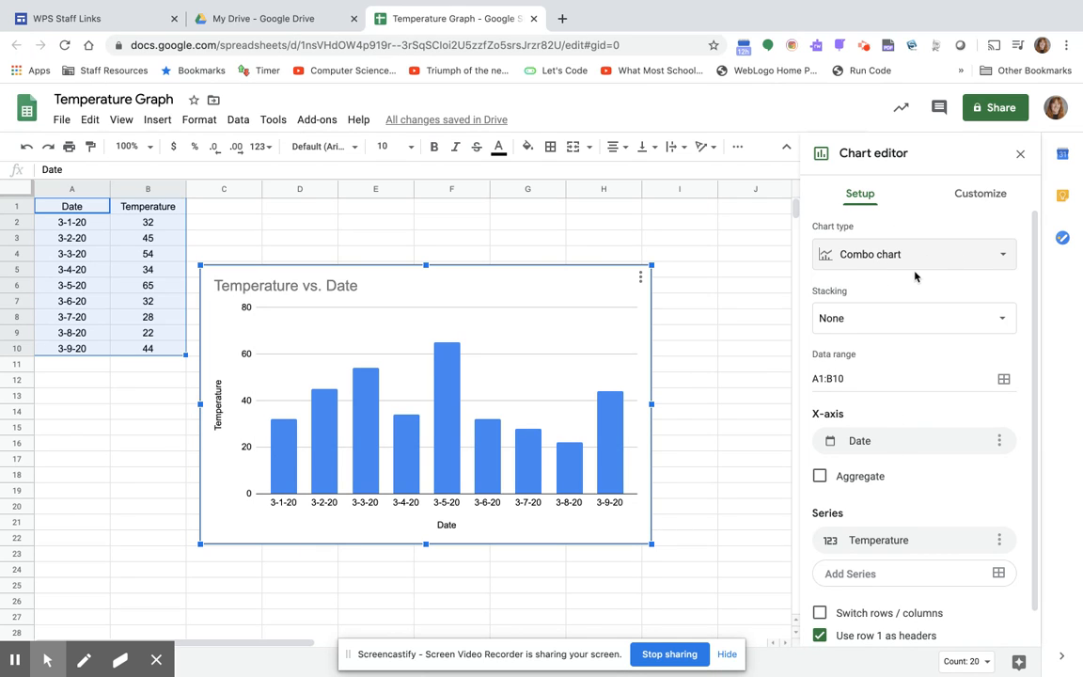
pyautogui.click(1022, 155)
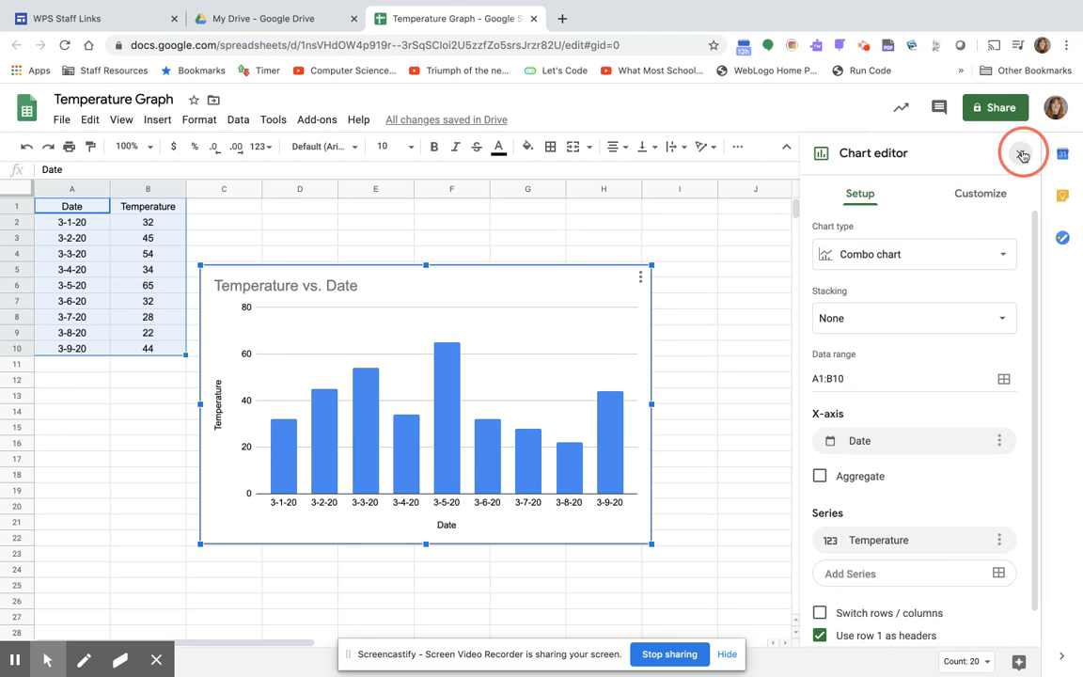
# - Move the chart up beside the data so its upper edge lines up with row 1, starting in column C
pyautogui.click(389, 298)
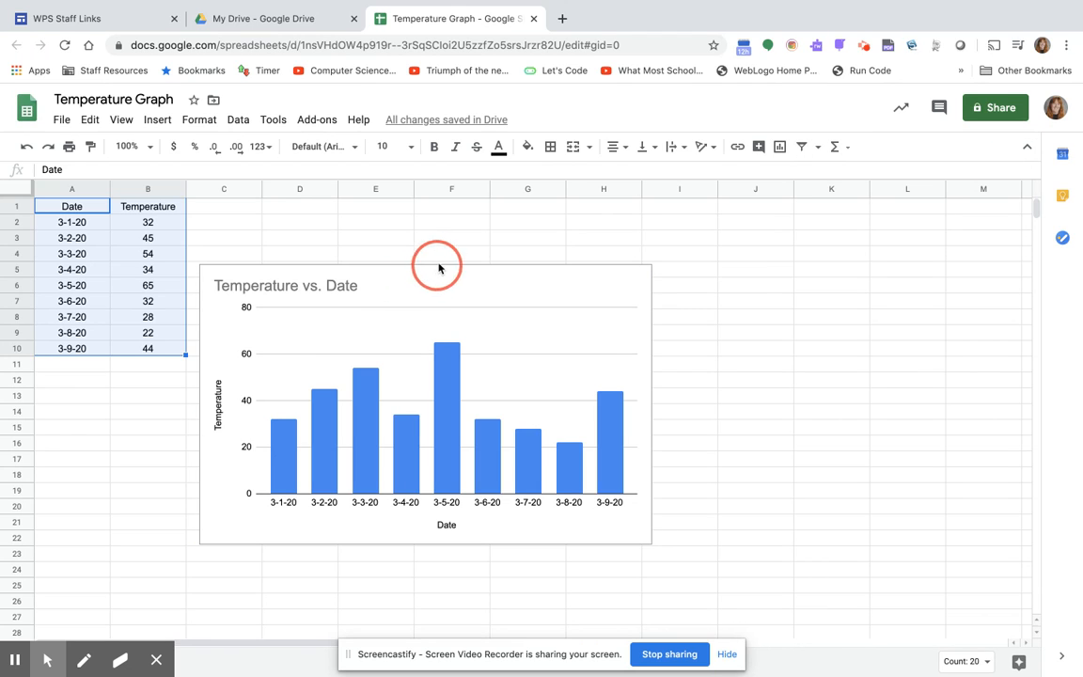
pyautogui.moveTo(447, 256); pyautogui.dragTo(515, 270)
pyautogui.click(508, 292)
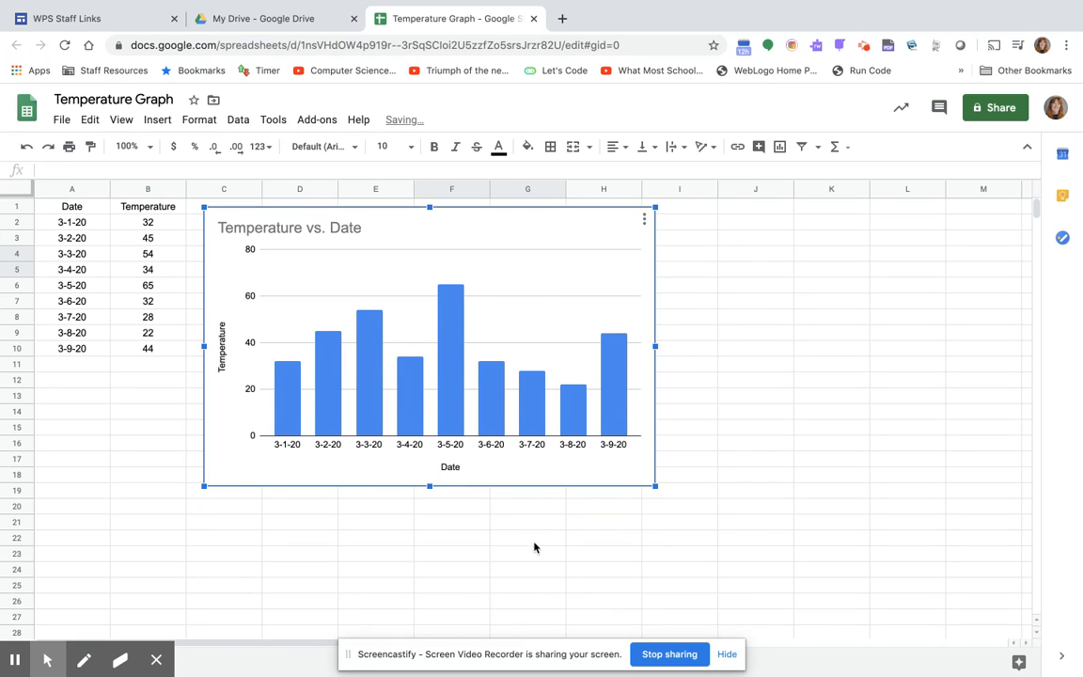
pyautogui.moveTo(586, 369)
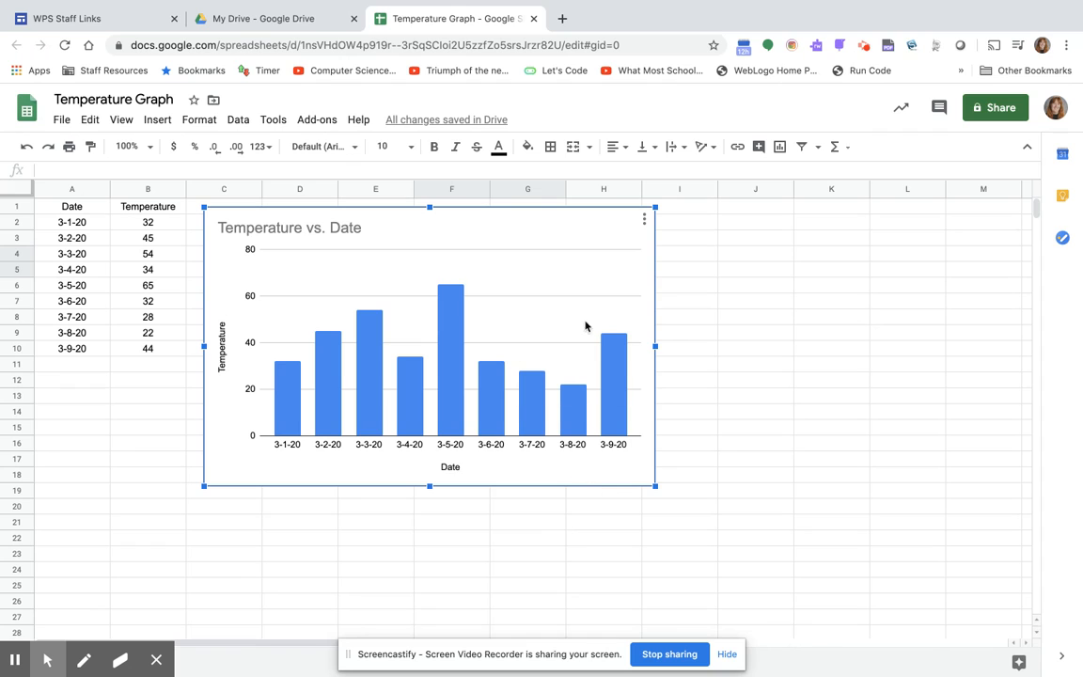